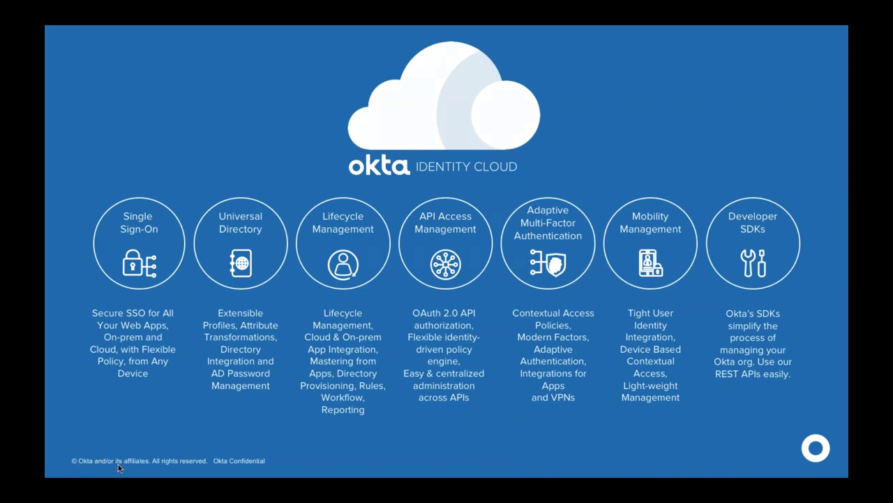
- Advance the slideshow past the Citrix Netscaler title to the Okta Identity Cloud seven-circle slide
click(118, 464)
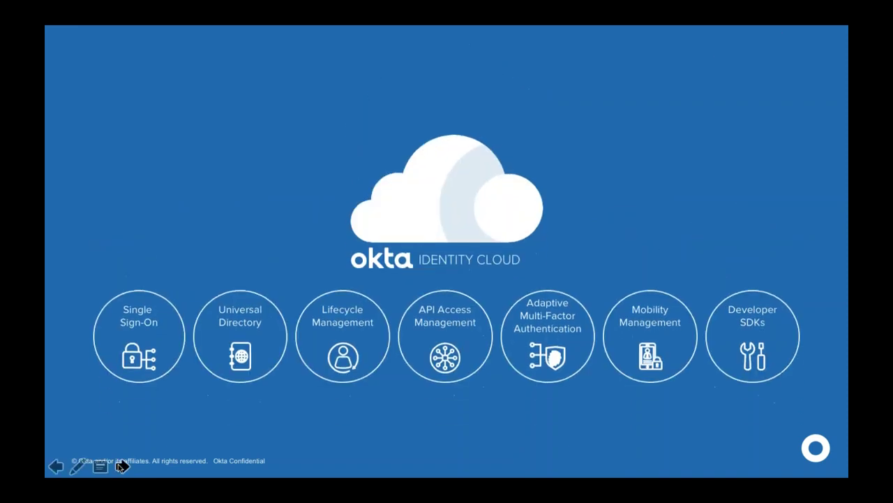
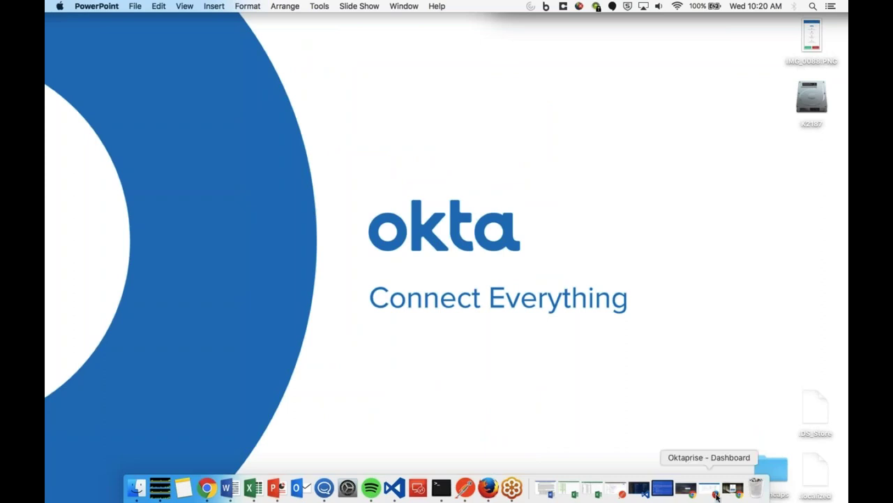
- Sign in to NetScaler Gateway with the user's username and password, retyping the mistyped password
click(696, 495)
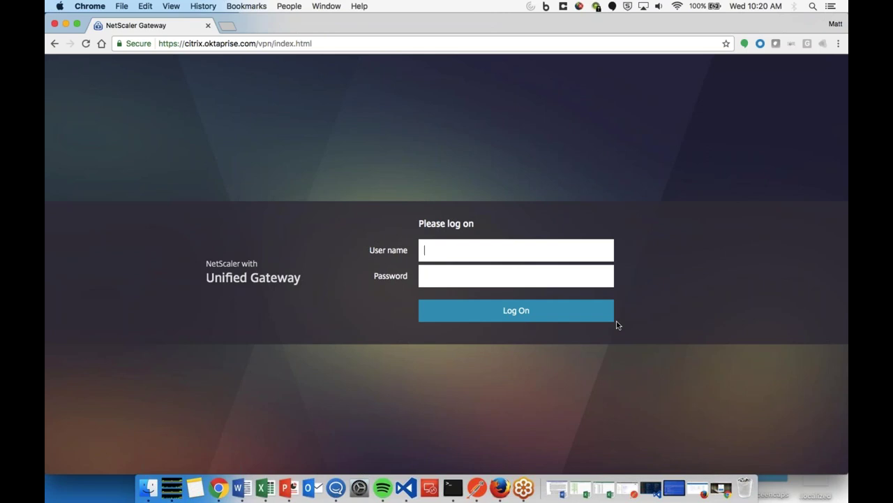
key(Tab)
text(•••••)
key(BackSpace)
key(BackSpace)
key(BackSpace)
key(BackSpace)
text(*******)
key(BackSpace)
key(BackSpace)
key(BackSpace)
key(BackSpace)
key(BackSpace)
key(BackSpace)
key(BackSpace)
text(*********)
key(Return)
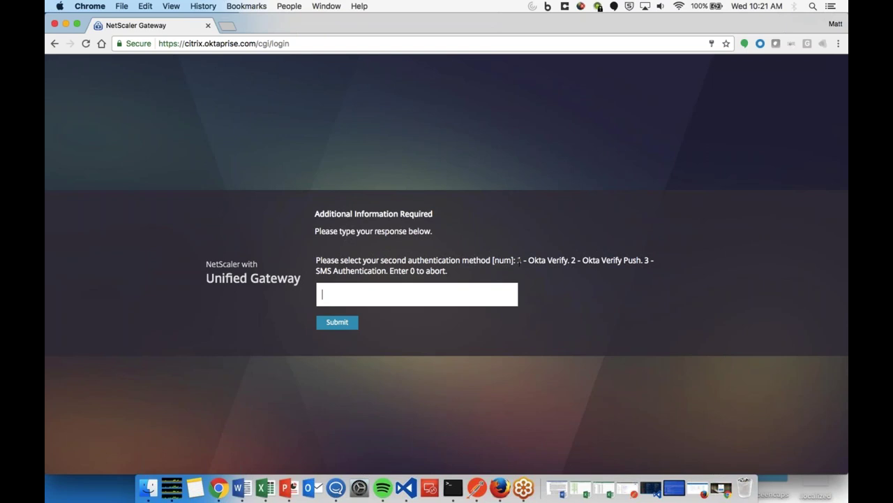
- Choose Okta Verify (option 2) as the second factor, then focus the code prompt to abort it
drag(517, 260, 462, 265)
click(501, 289)
text(2)
key(Return)
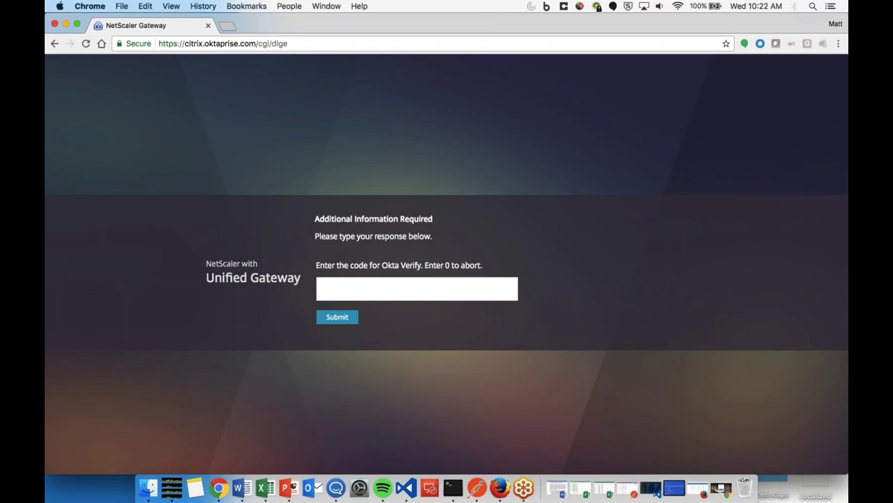
drag(425, 265, 467, 265)
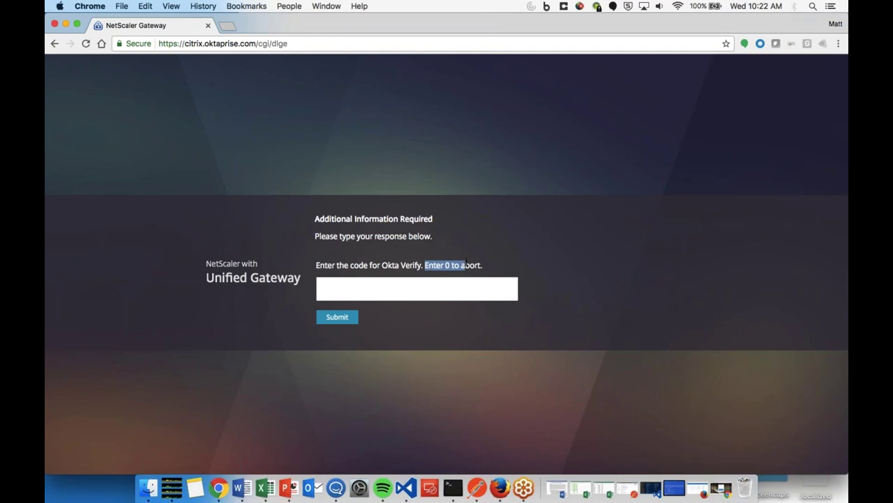
click(456, 285)
- Abort with 0, choose SMS as option 1, and enter the six-digit code from the phone
text(0)
key(Return)
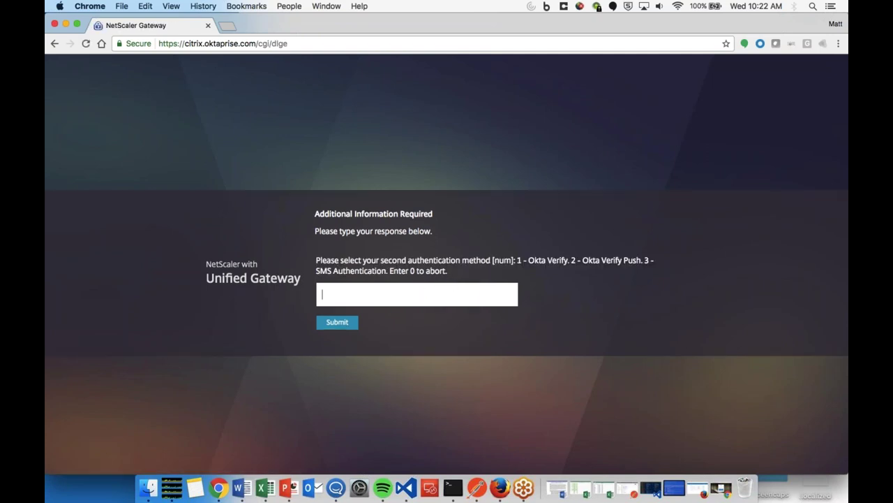
text(1)
key(Return)
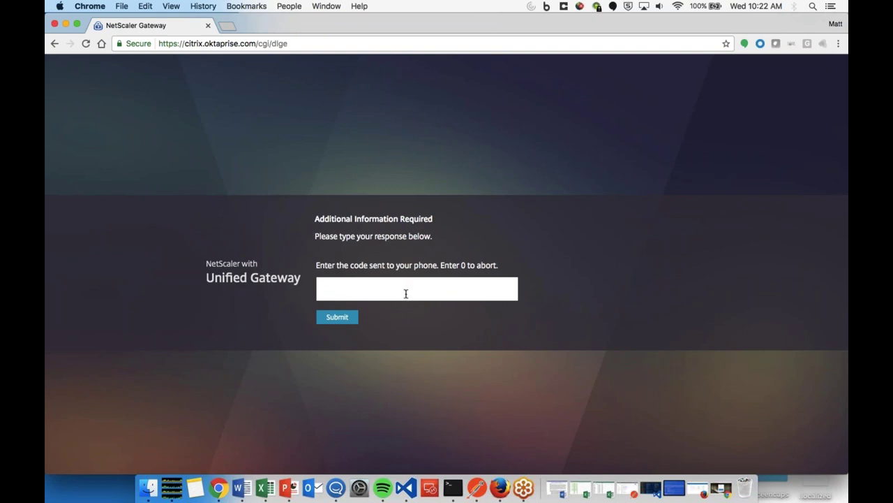
text(******)
key(Return)
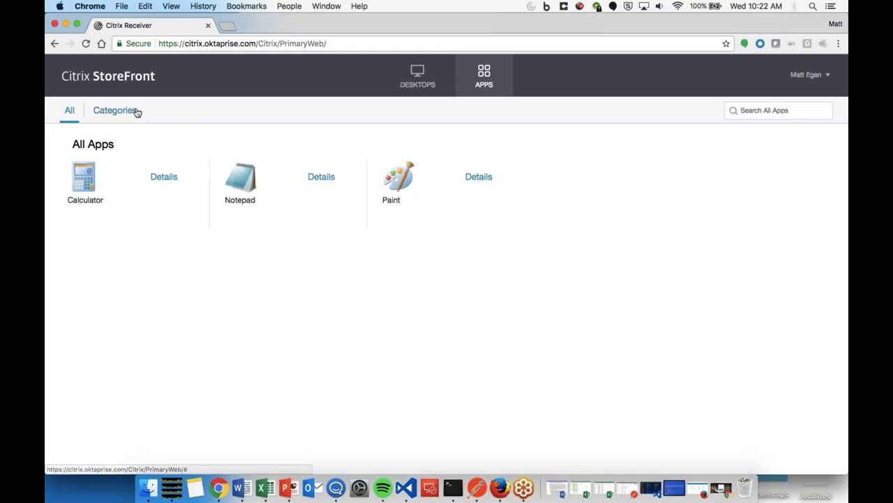
- Browse StoreFront's DESKTOPS and APPS lists, then log off and close the browser window
click(418, 77)
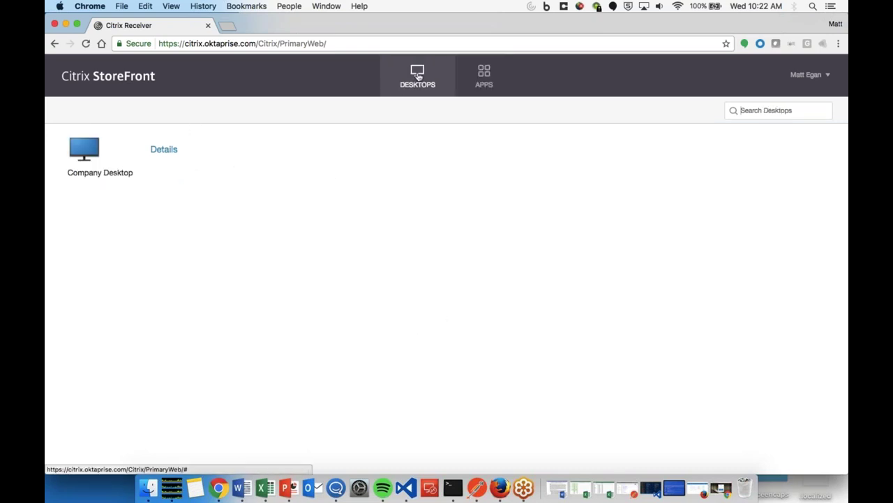
click(483, 77)
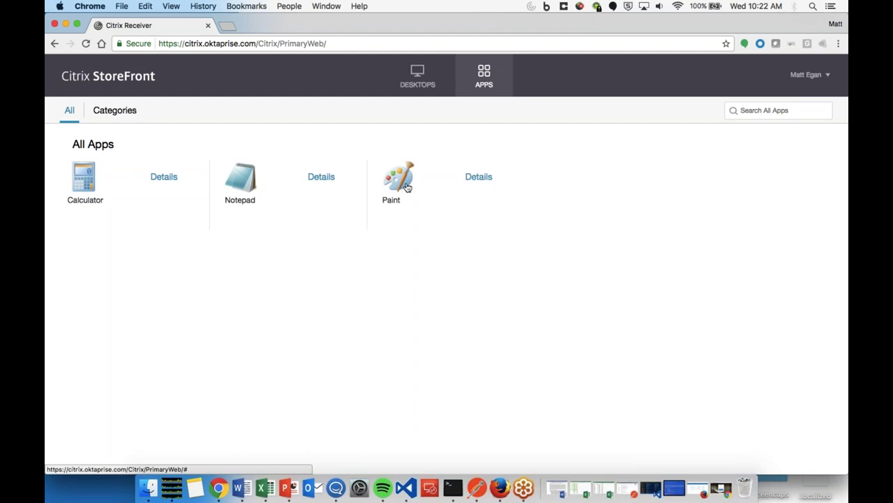
click(809, 75)
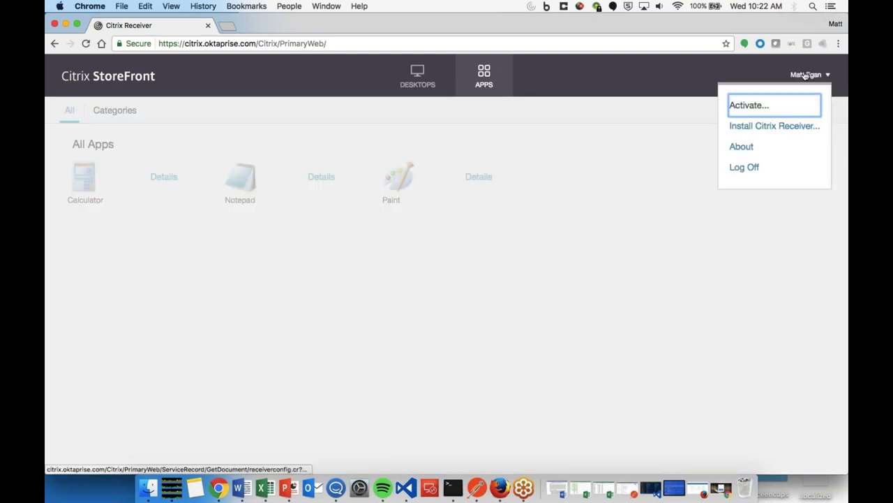
click(759, 169)
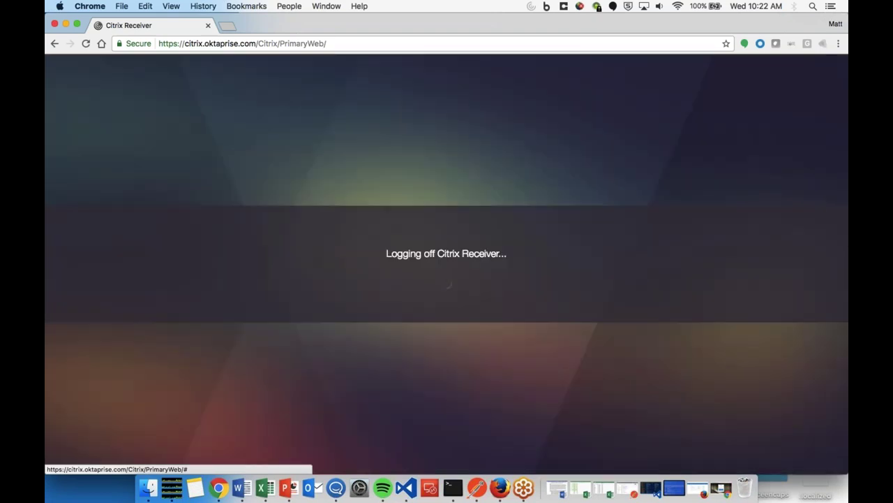
click(208, 26)
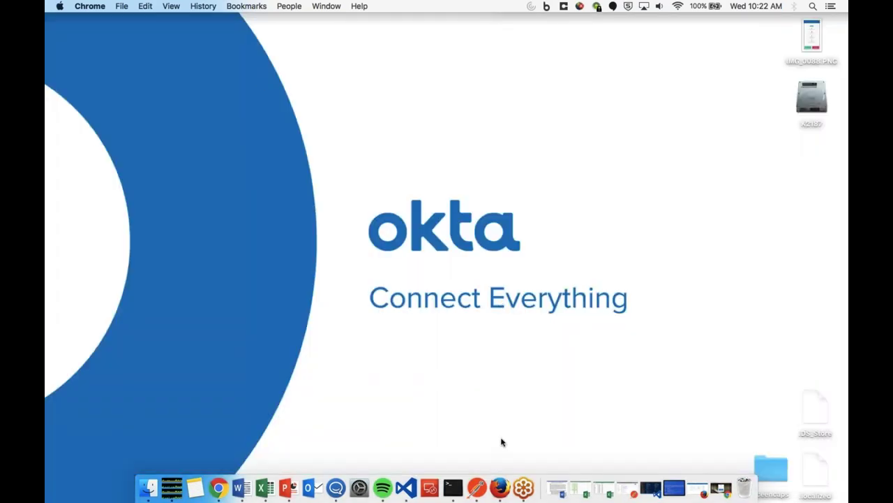
- Open the oktaprise.com Active Directory integration and review its Settings and Import results (336 confirmed)
click(702, 492)
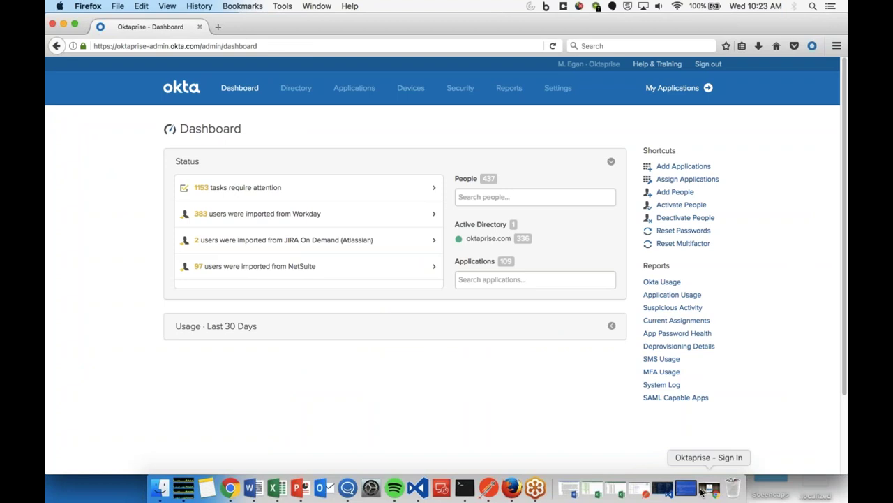
click(536, 279)
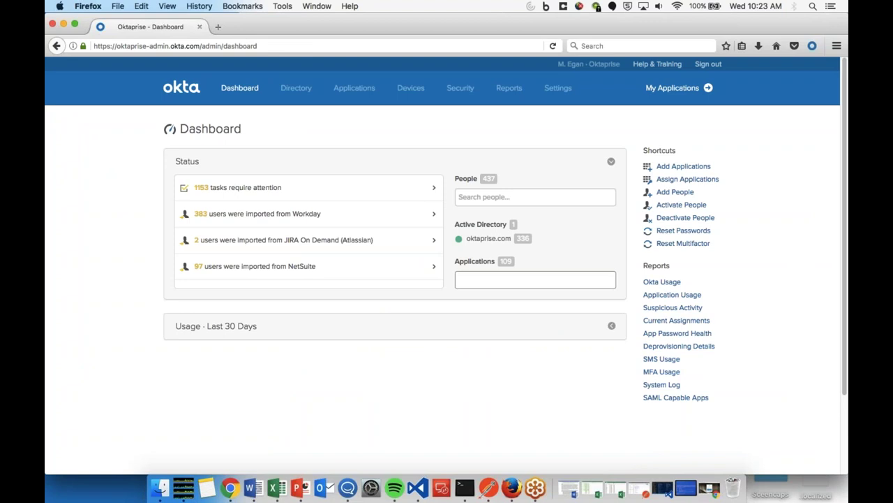
mouse_move(314, 88)
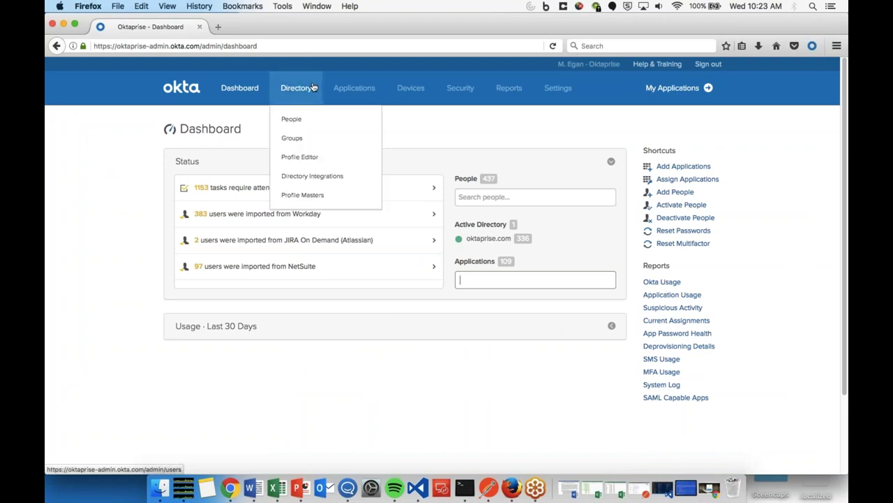
click(311, 179)
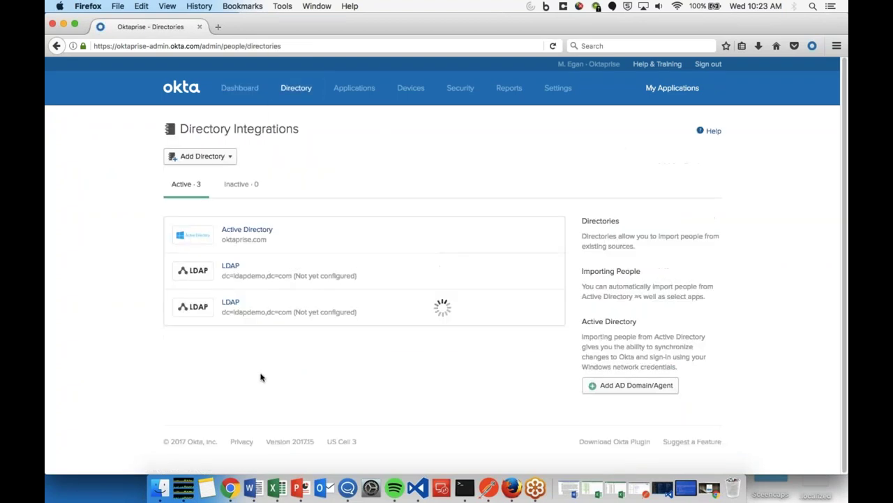
click(247, 229)
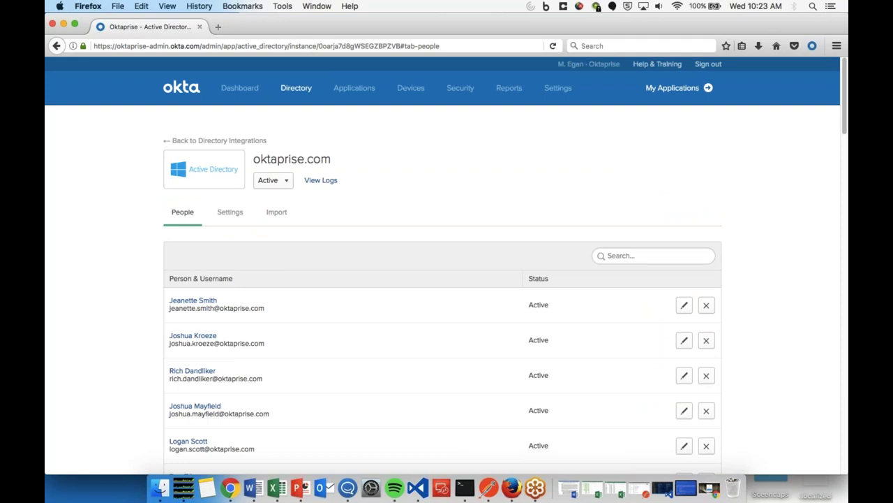
click(229, 211)
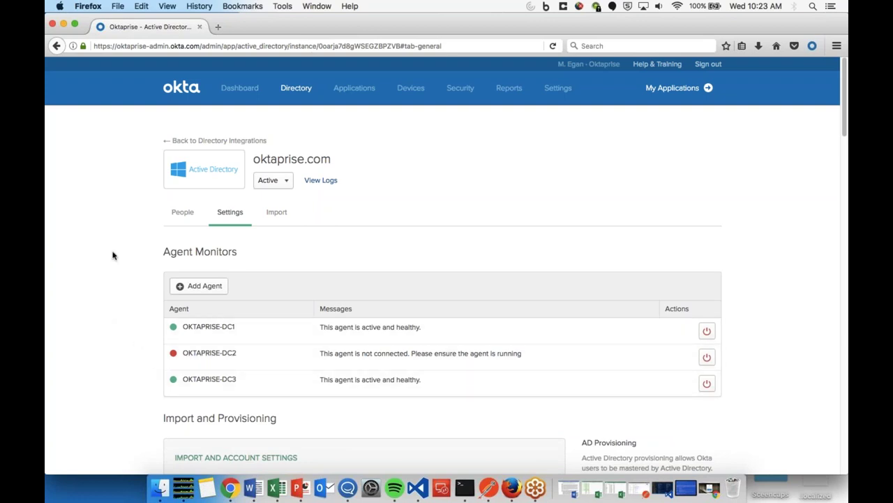
click(279, 219)
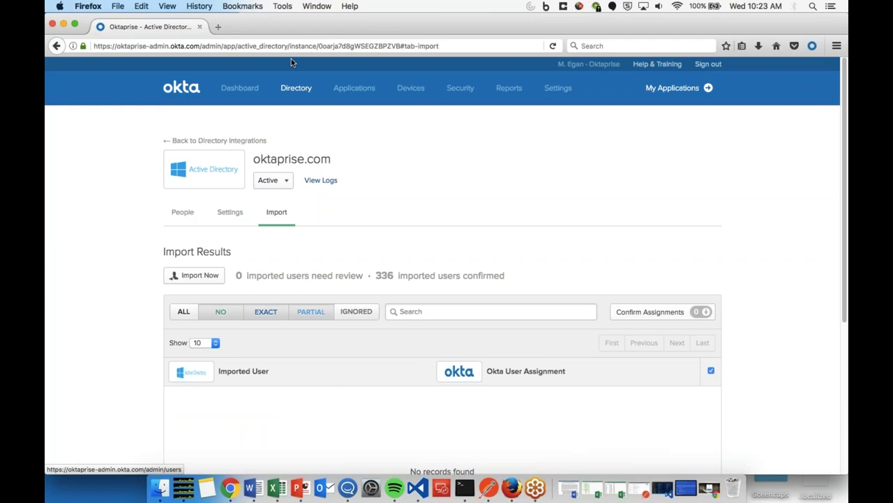
mouse_move(296, 87)
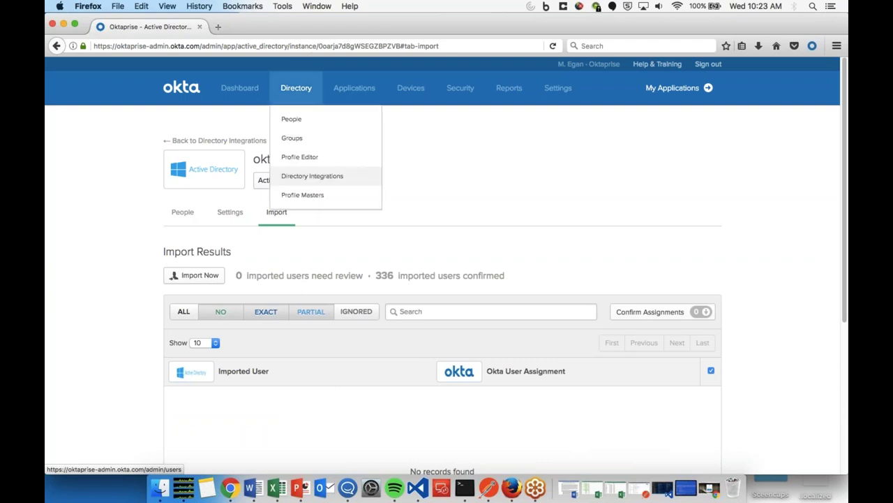
- Open the Radius Login rule of the Citrix Access via Radius policy and cancel without changes
mouse_move(459, 103)
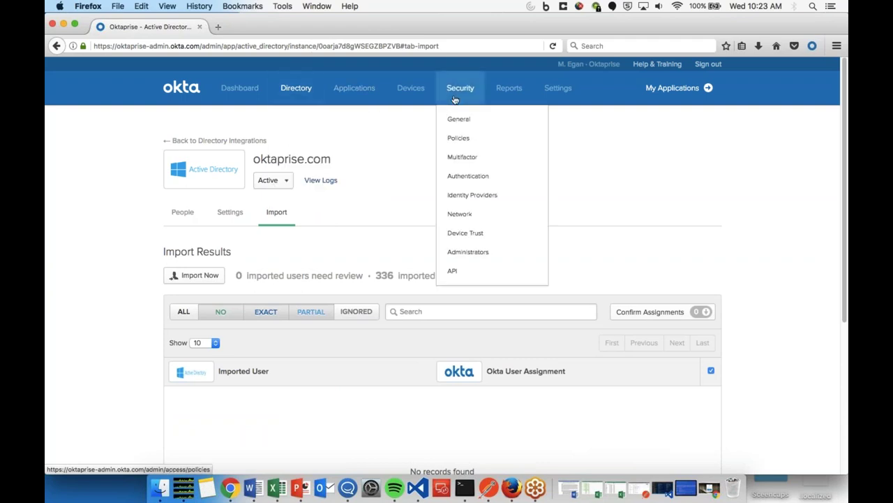
click(460, 147)
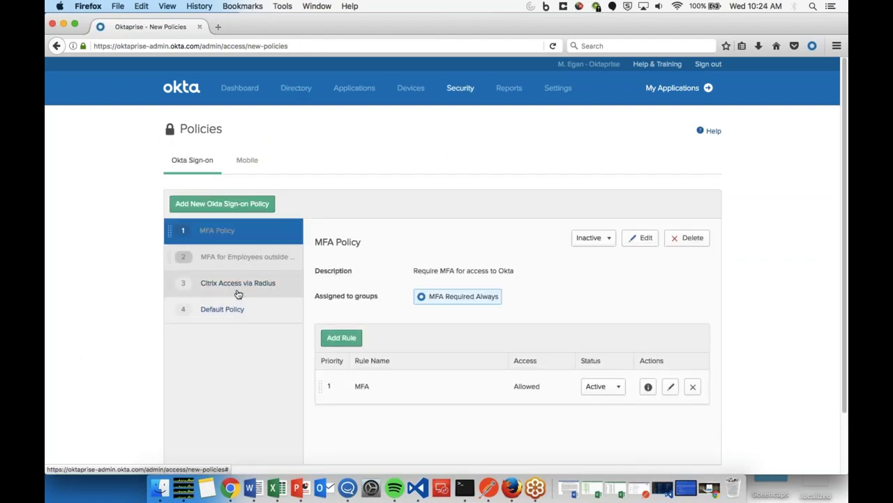
click(284, 293)
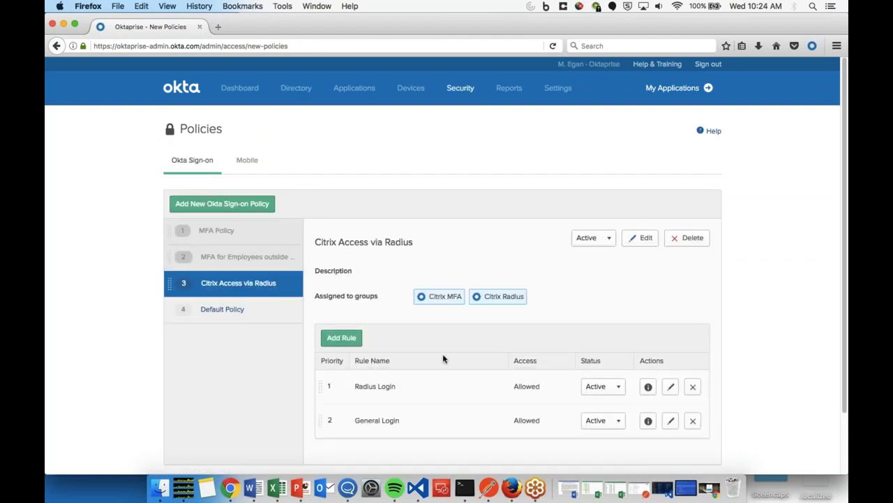
scroll(771, 321, down, 1)
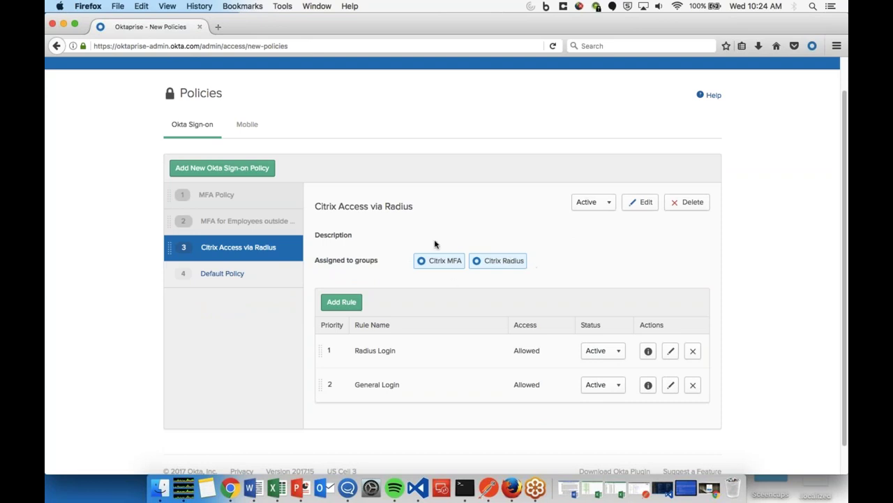
click(671, 352)
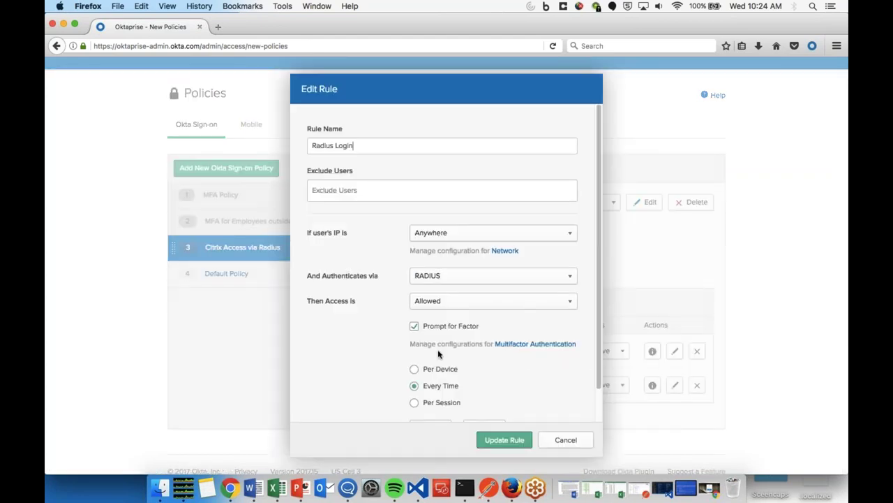
scroll(384, 373, down, 2)
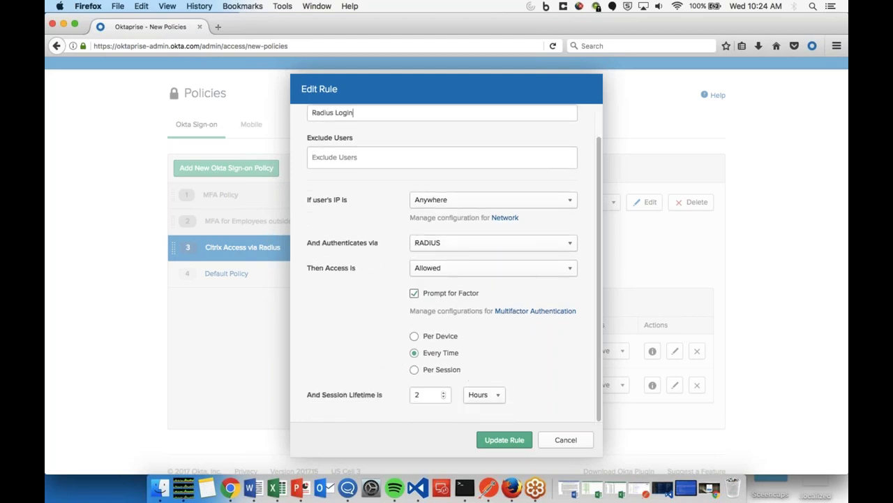
click(564, 439)
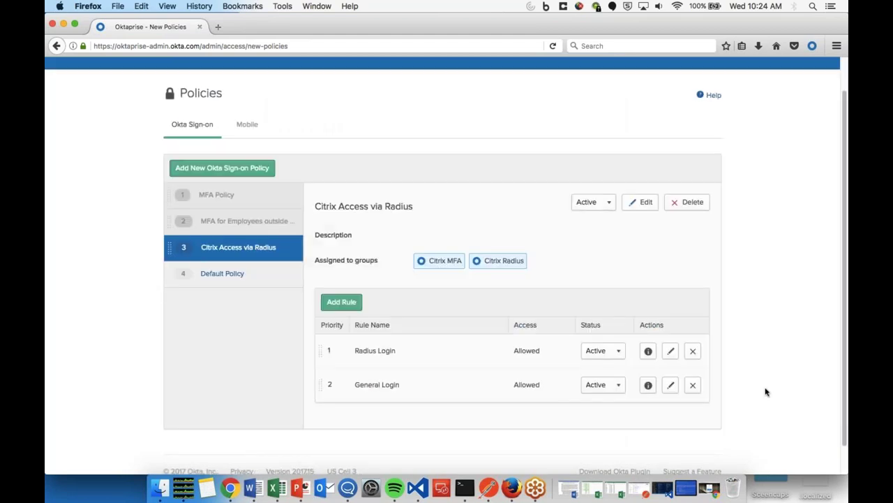
scroll(497, 177, up, 2)
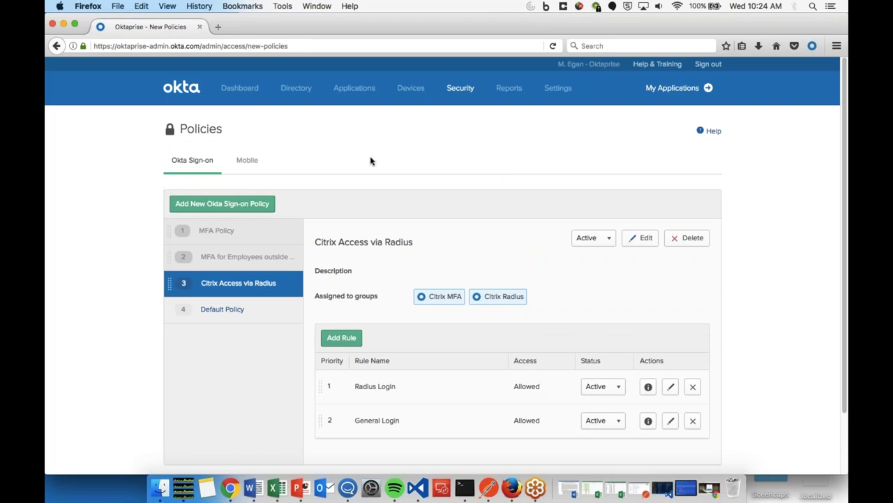
- Find Citrix SAML Login in the Applications list and open it in a new tab
mouse_move(354, 89)
click(355, 124)
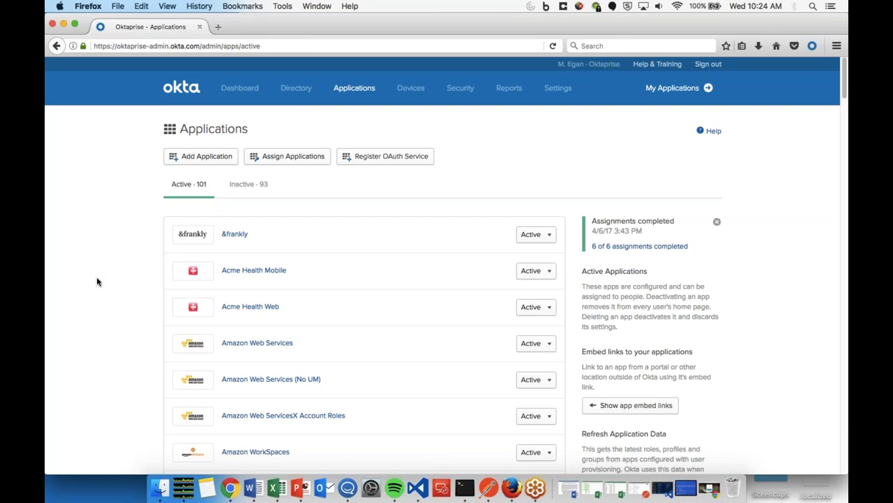
key(super+f)
text(cit)
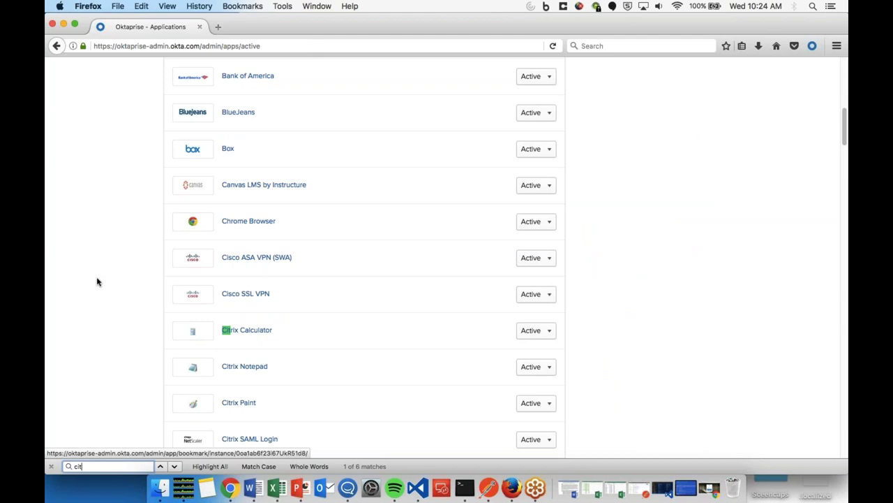
scroll(119, 327, down, 3)
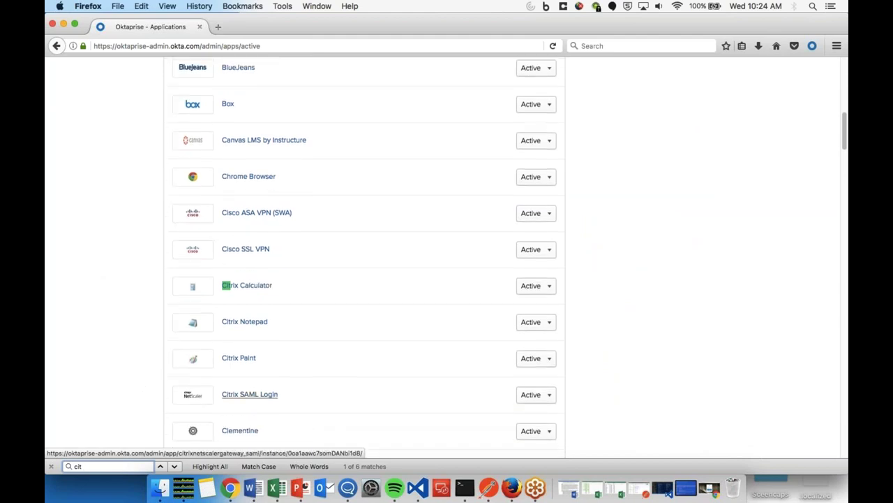
right_click(249, 397)
click(293, 342)
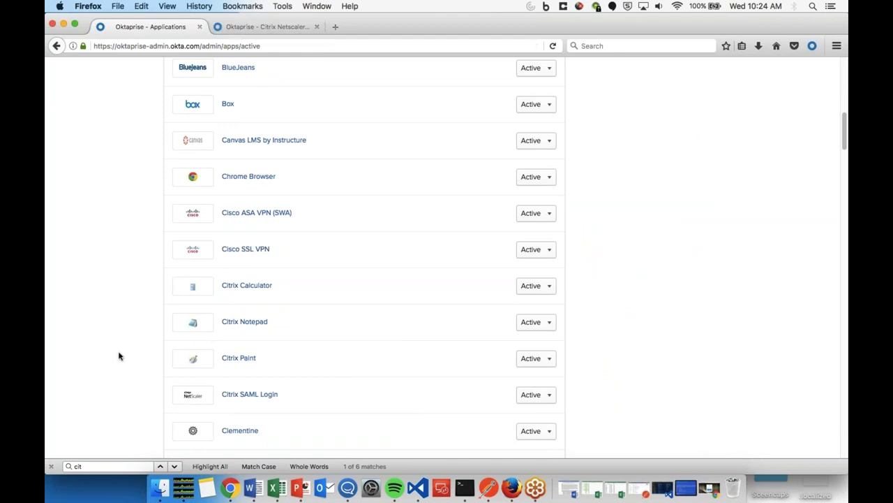
click(287, 27)
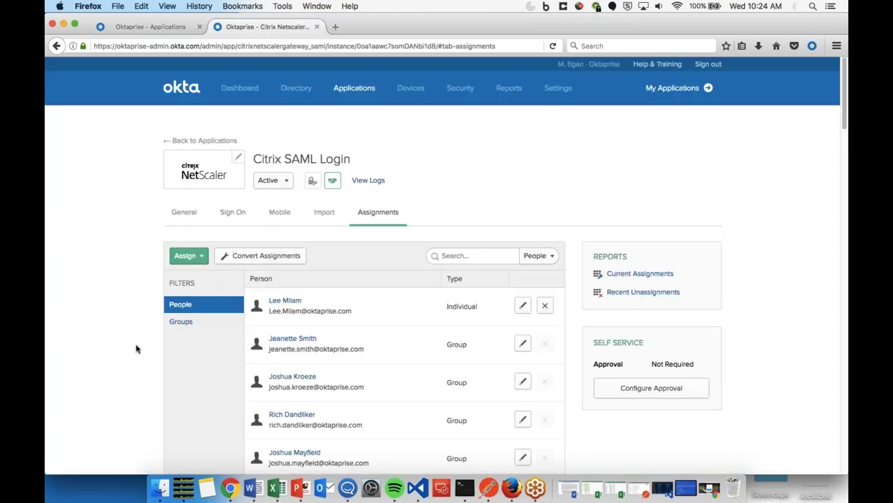
- Review the Sign On policy rule requiring multifactor for the Citrix MFA group, then restore the end-user window
click(233, 218)
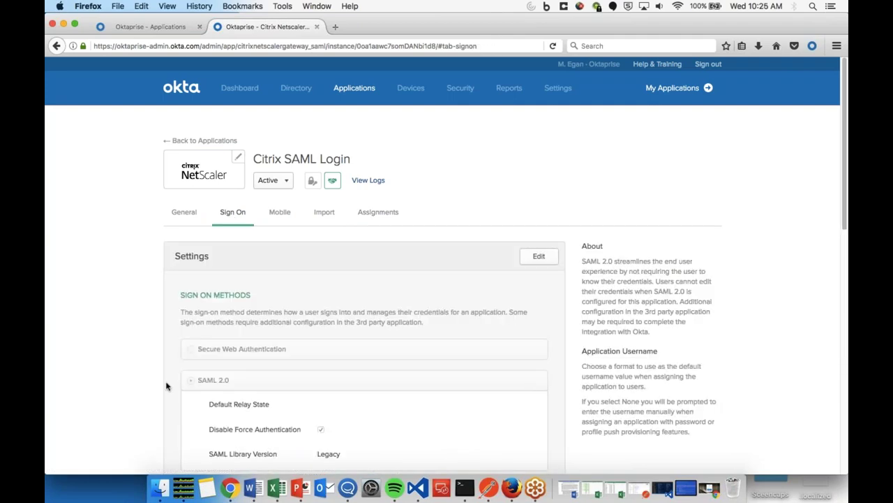
scroll(166, 386, down, 5)
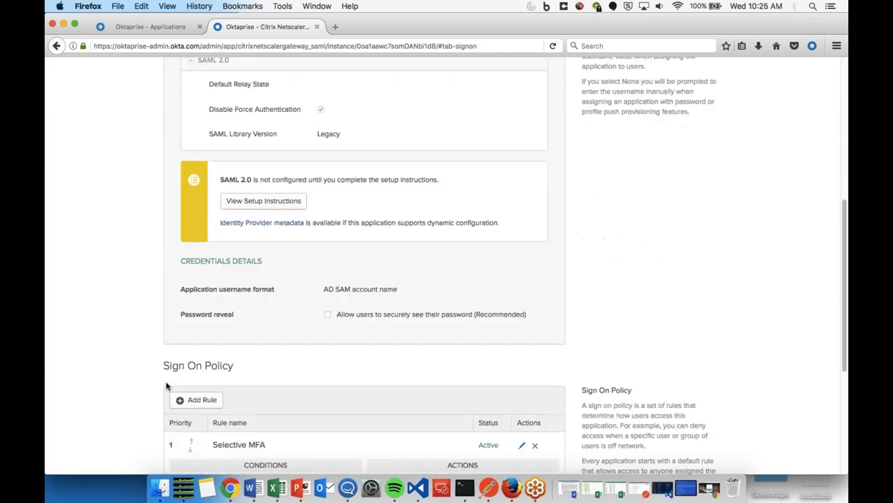
scroll(352, 346, down, 2)
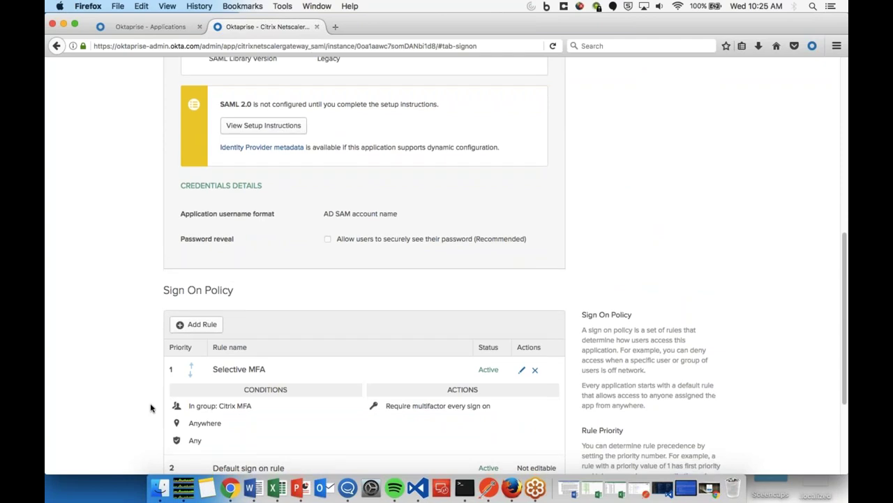
scroll(151, 407, down, 3)
drag(219, 256, 249, 253)
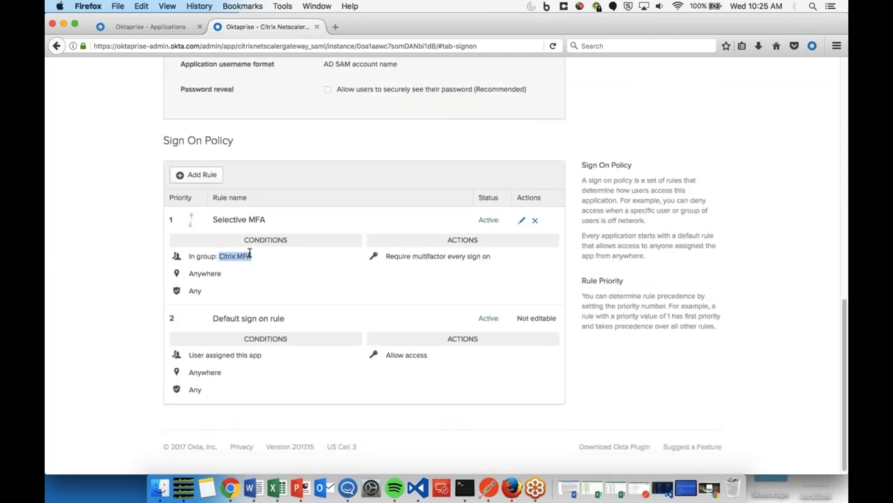
drag(398, 256, 510, 256)
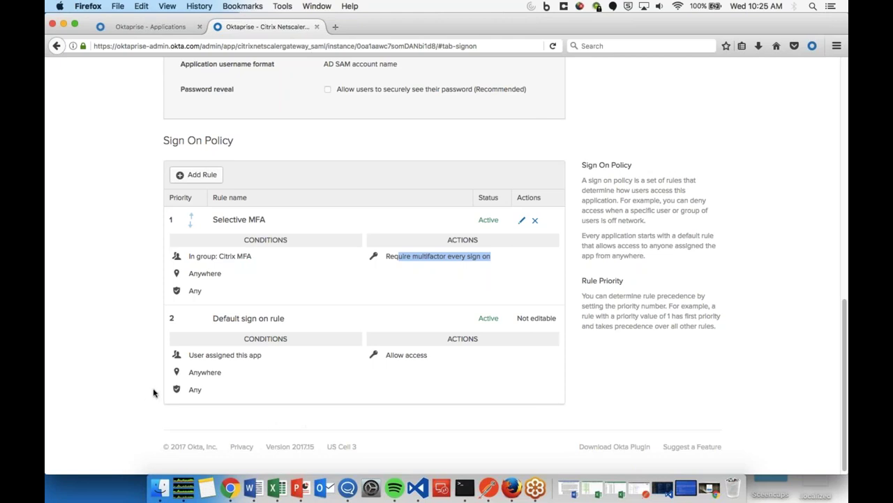
click(140, 284)
scroll(139, 335, up, 10)
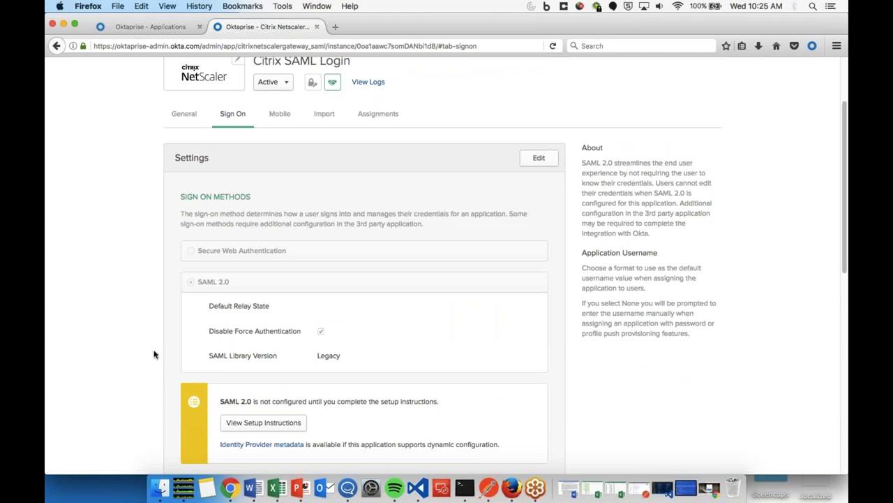
click(711, 488)
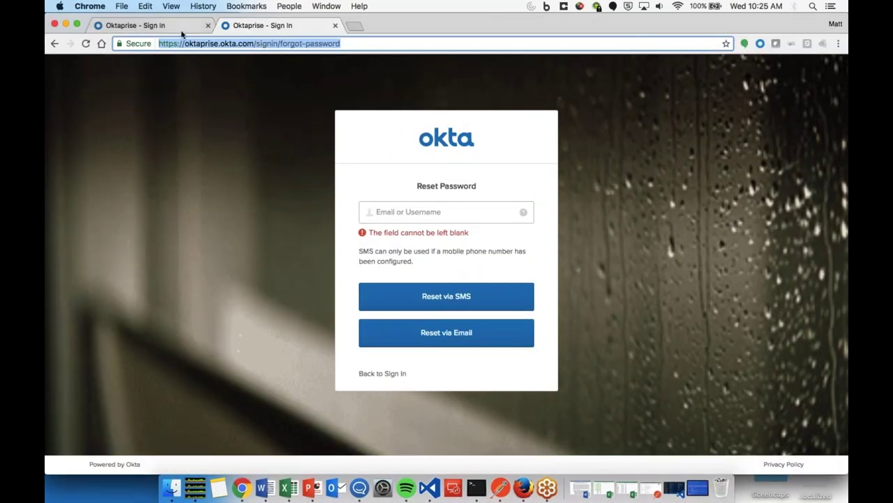
- Sign in on the Okta end-user form with the user's username and password
click(175, 27)
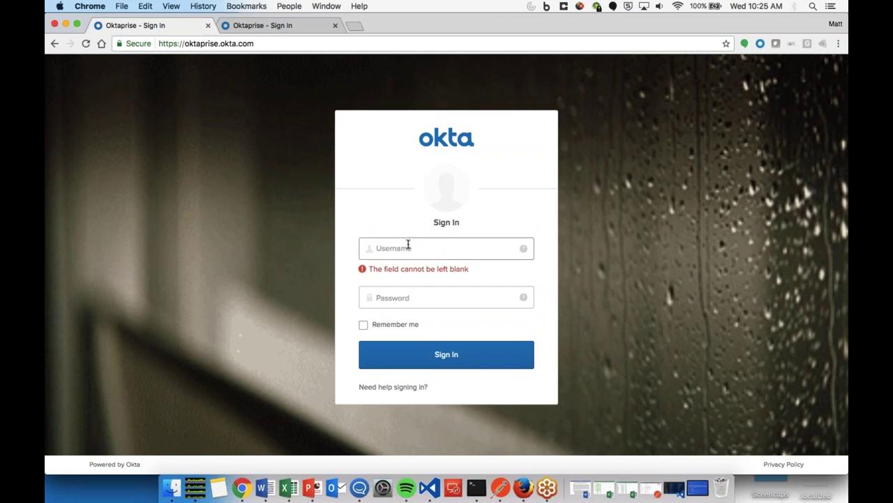
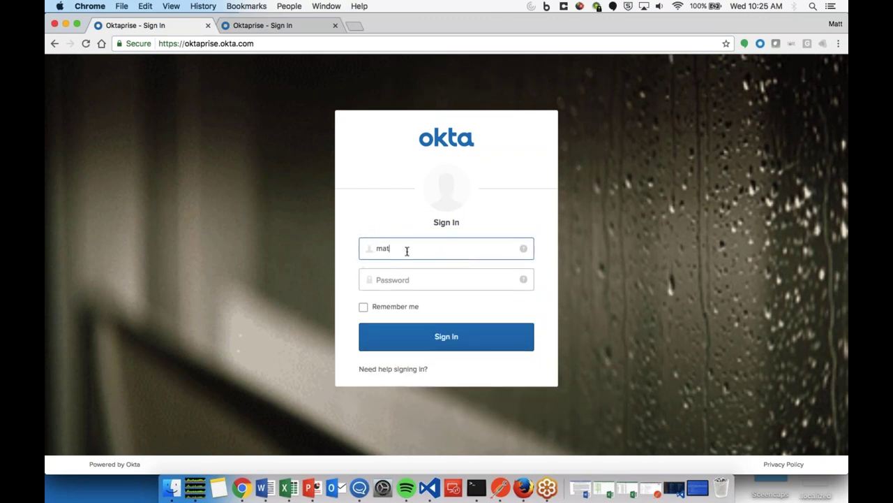
key(Tab)
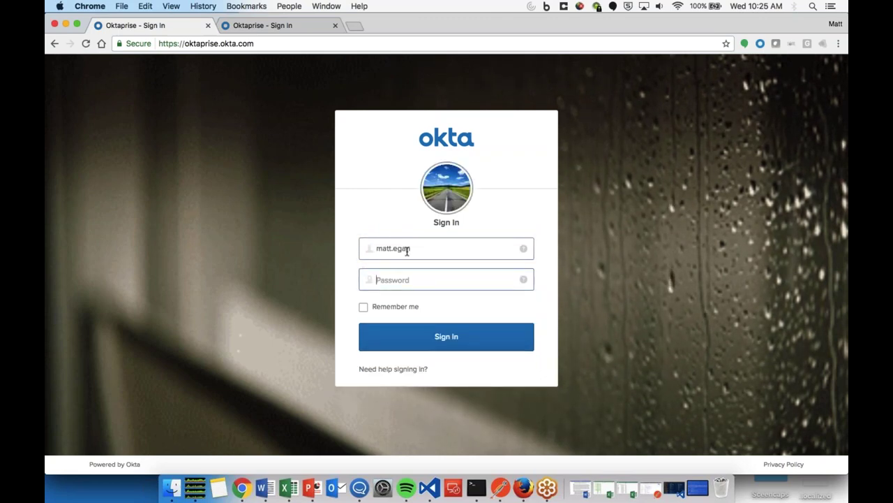
key(shift+Tab)
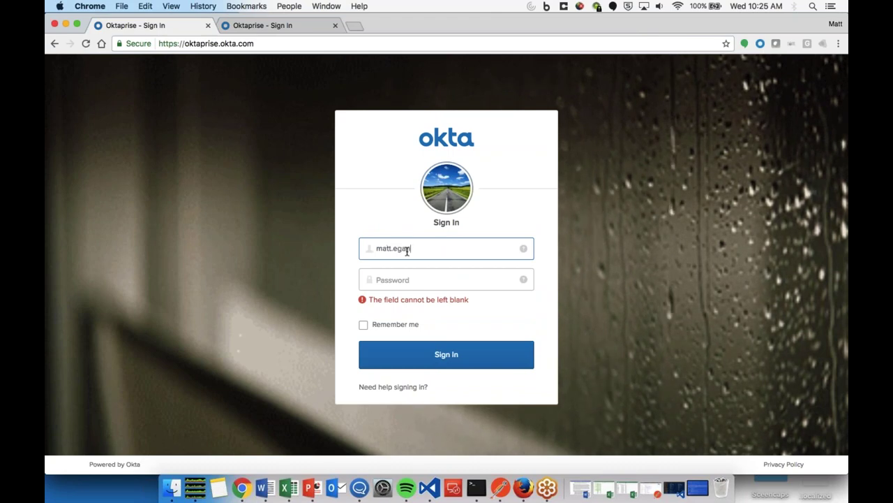
key(Tab)
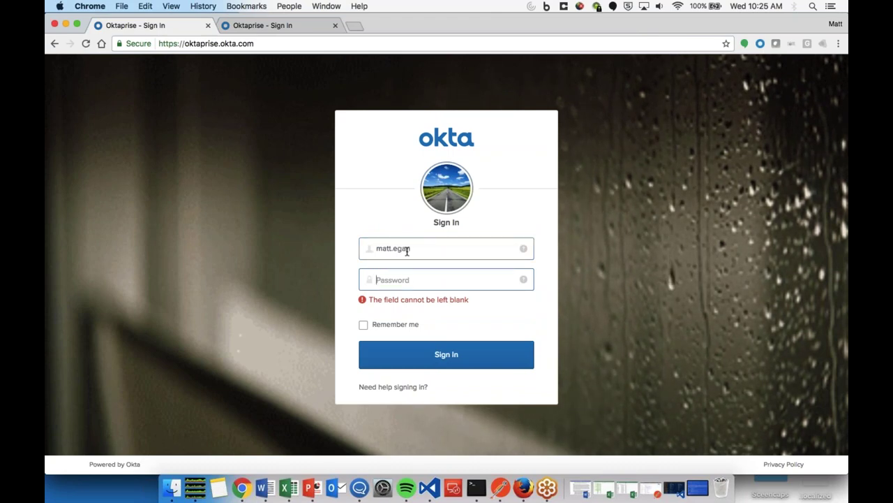
text(*****)
key(BackSpace)
key(BackSpace)
key(BackSpace)
key(BackSpace)
key(BackSpace)
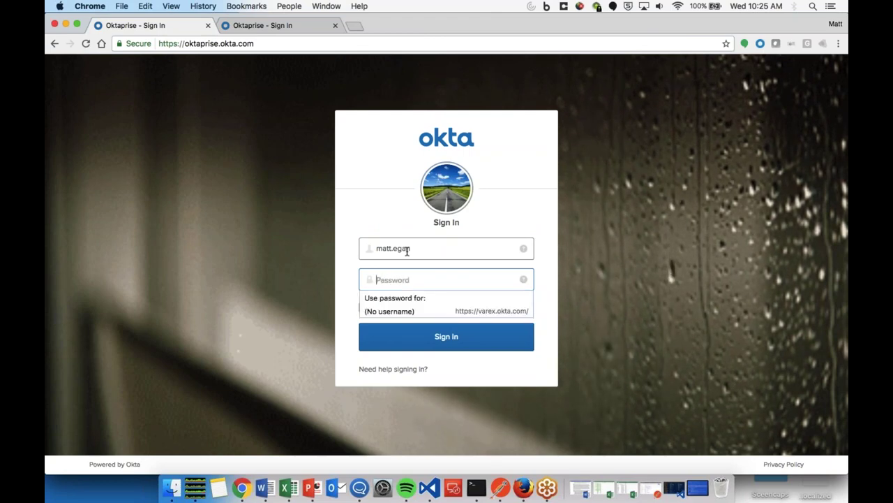
text(*********)
key(Return)
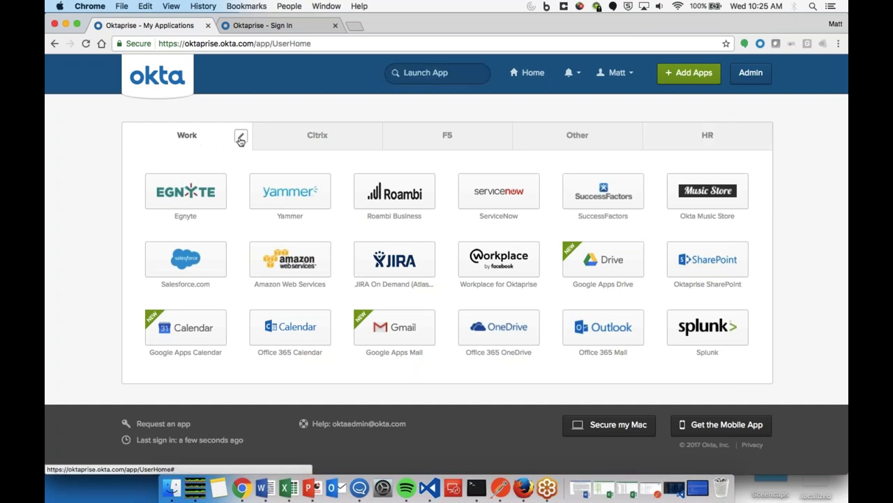
- Dismiss the Work tab rename prompt and switch to the dashboard's Citrix tab
click(241, 136)
key(Escape)
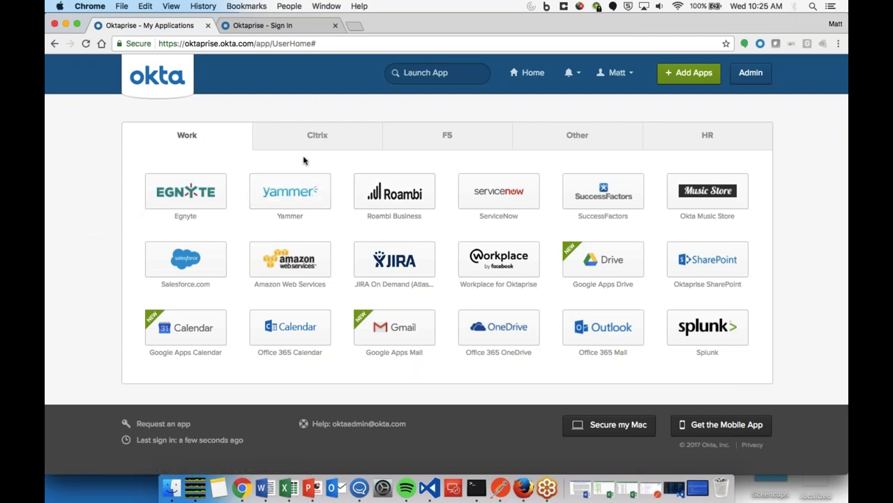
click(314, 141)
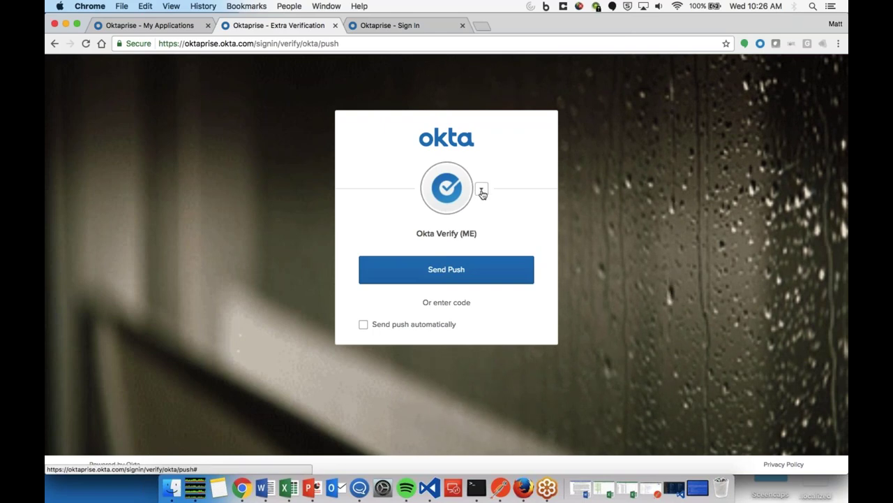
- Choose Okta Verify as the extra factor and send a push to reach Citrix StoreFront
click(482, 190)
click(575, 170)
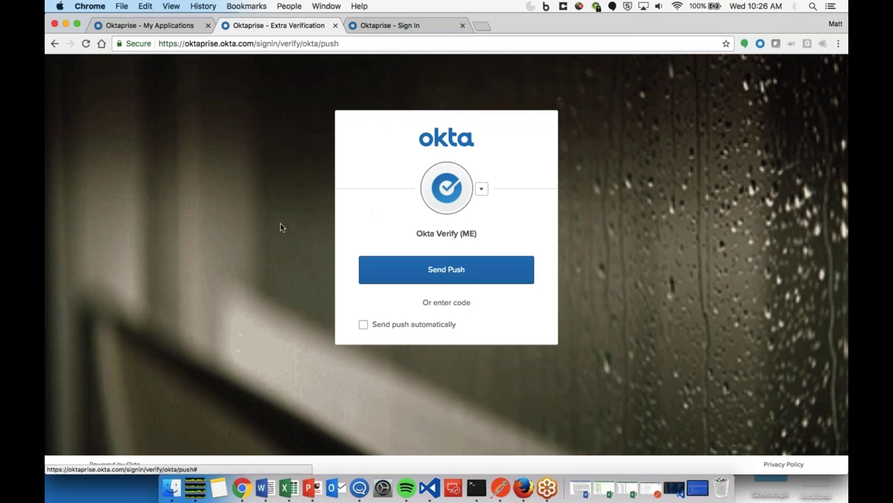
click(486, 193)
click(516, 149)
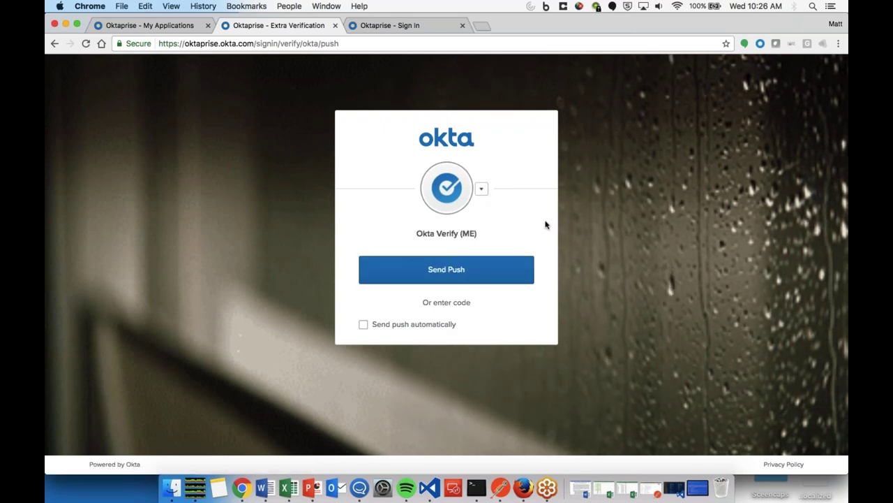
click(481, 190)
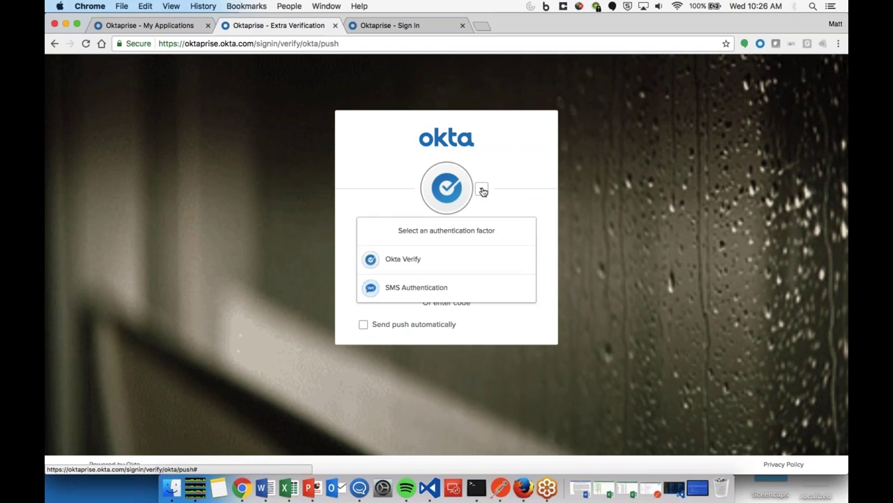
click(429, 259)
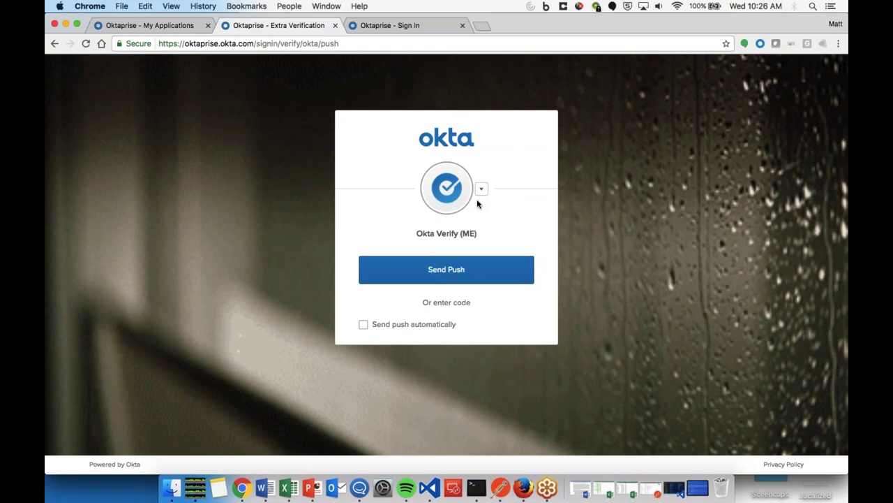
click(465, 275)
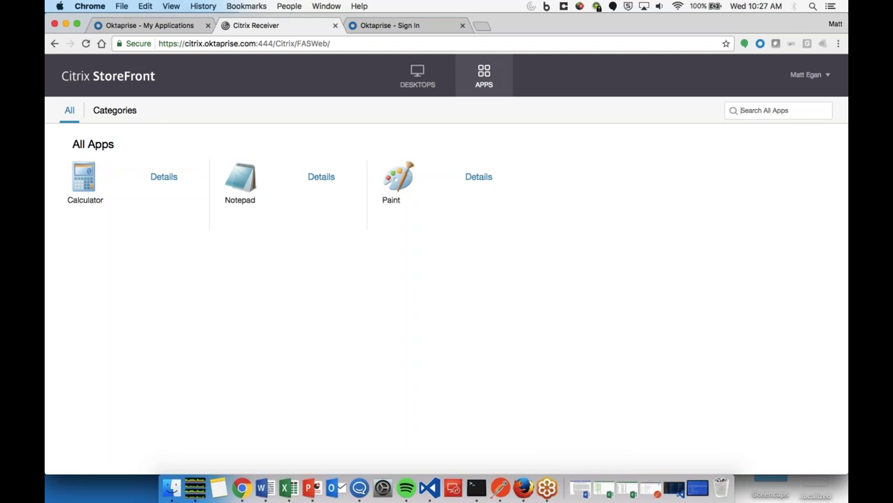
- Launch Company Desktop from the Desktops list and bring its Citrix Viewer session forward
click(427, 77)
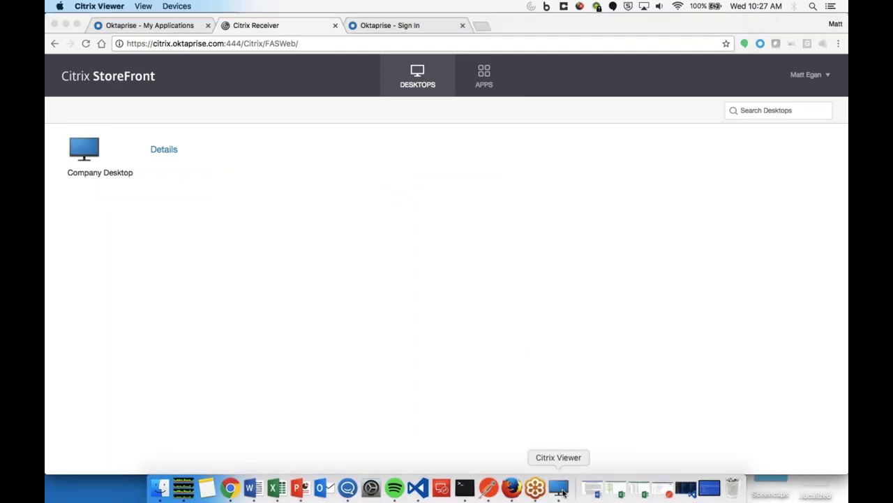
click(564, 492)
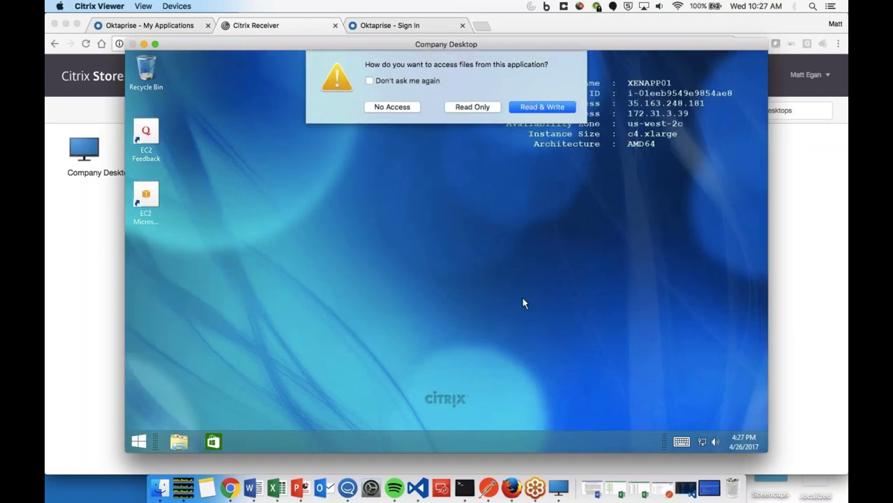
- Give Company Desktop Read & Write file access without asking again, then sign out of Windows
click(384, 82)
click(544, 106)
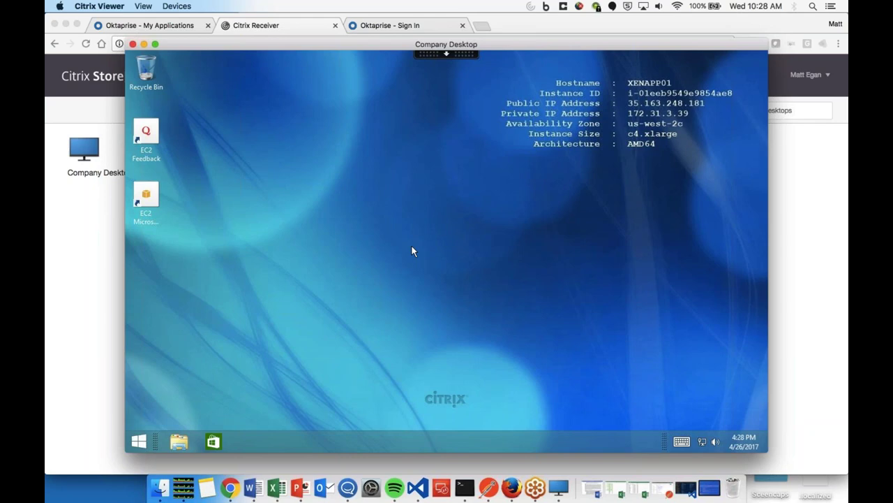
click(139, 441)
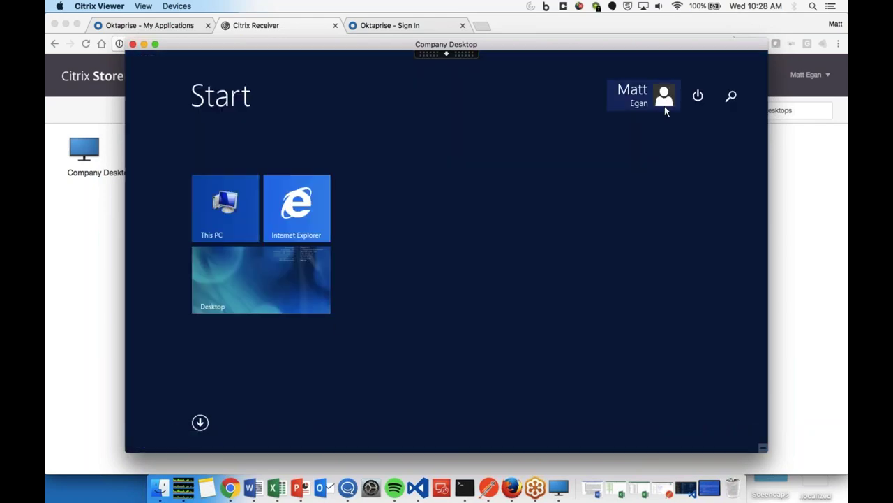
click(665, 110)
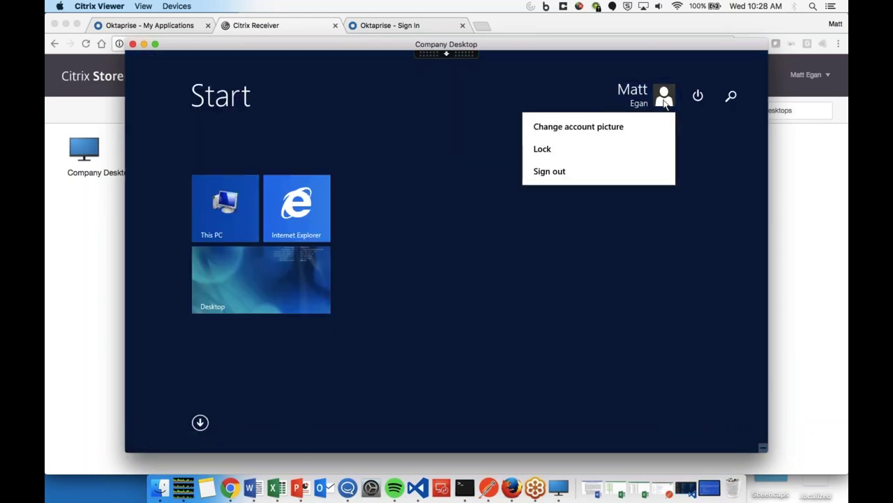
click(595, 168)
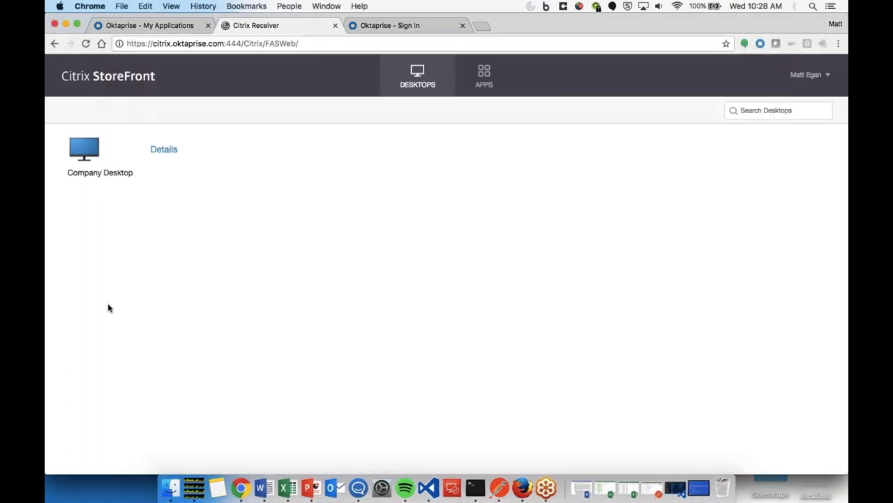
- Show all Citrix apps in StoreFront, then return to Okta's My Applications tab
click(480, 78)
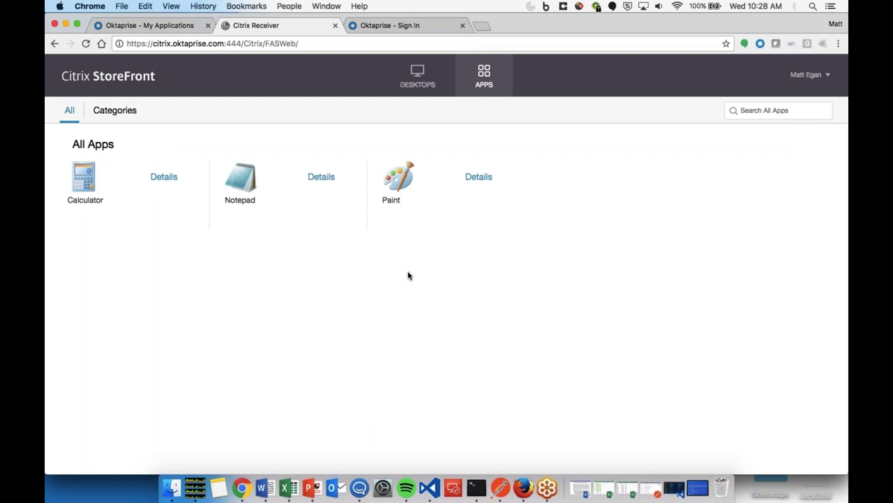
click(164, 26)
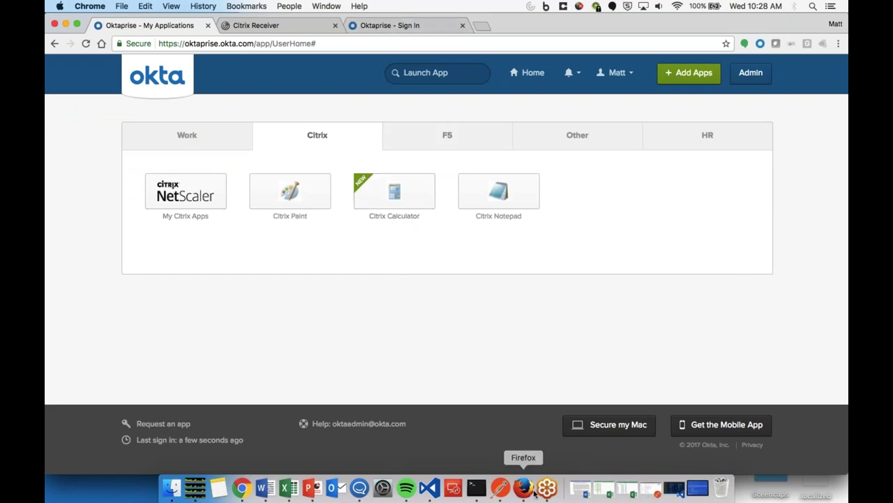
- Search the Okta Applications list for 'paint' and open the Citrix Paint app's settings
click(522, 488)
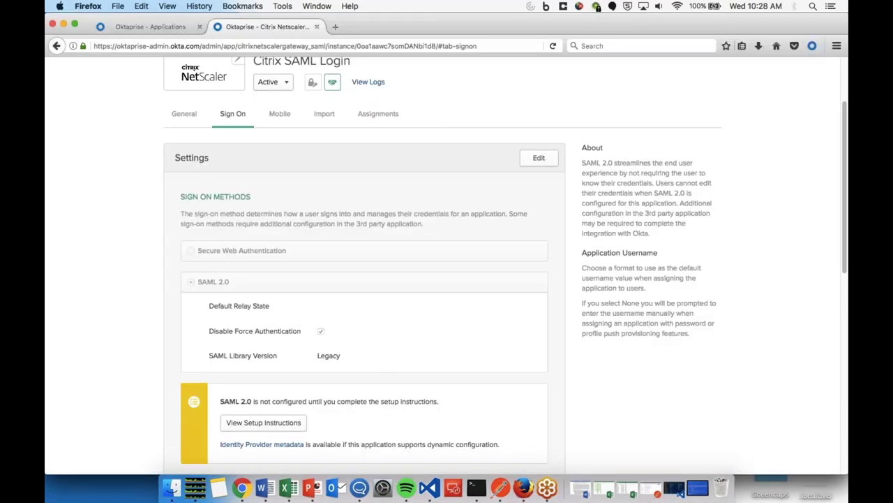
scroll(127, 194, up, 3)
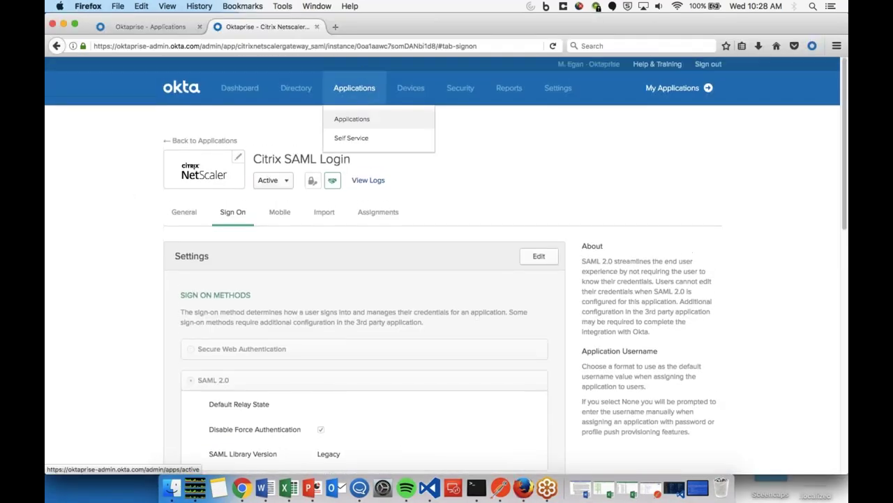
click(353, 88)
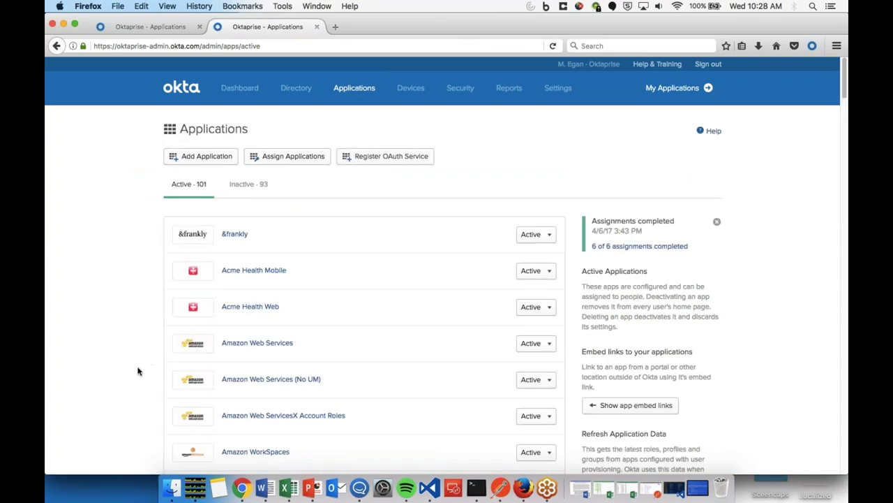
key(ctrl+f)
text(bo)
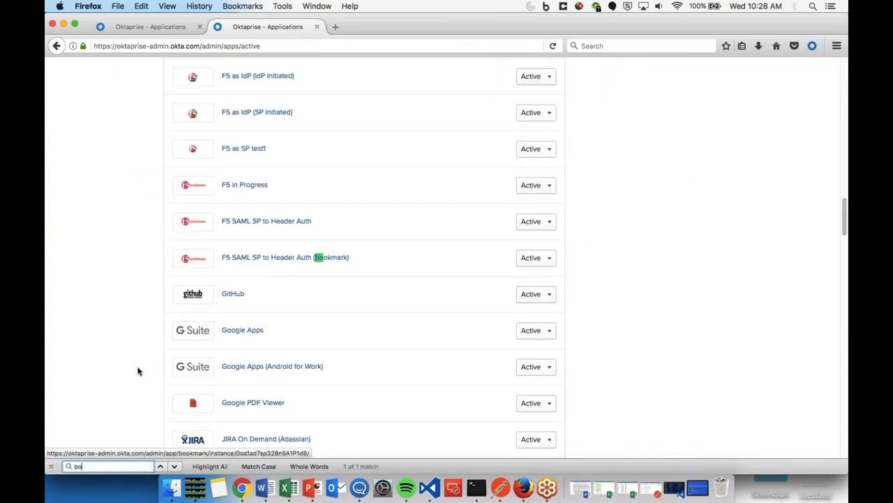
key(BackSpace)
key(BackSpace)
text(citrx)
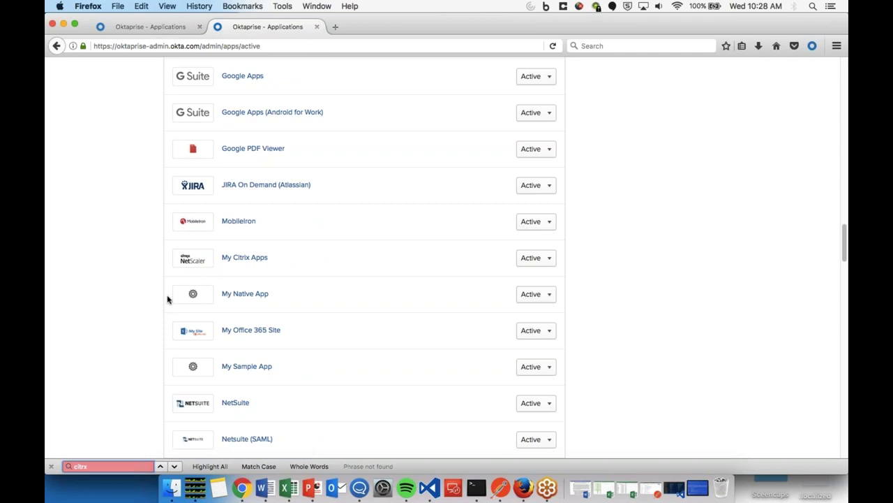
key(BackSpace)
key(BackSpace)
key(BackSpace)
key(BackSpace)
key(BackSpace)
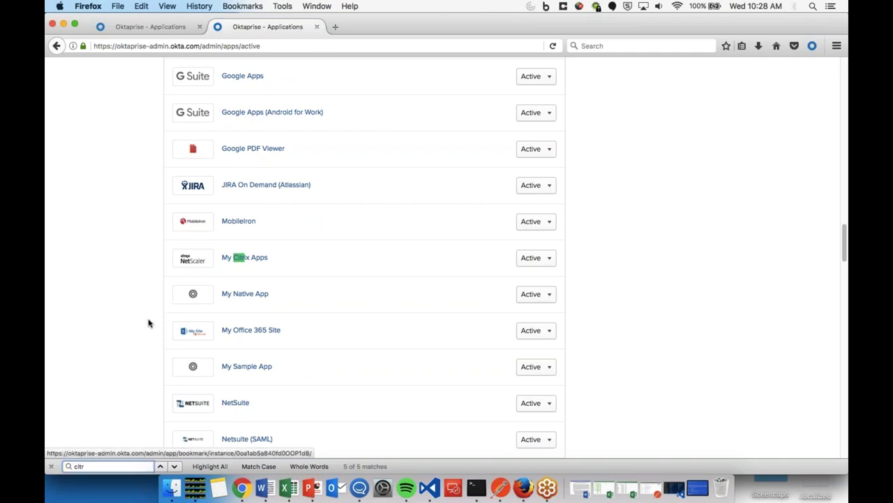
text(paint)
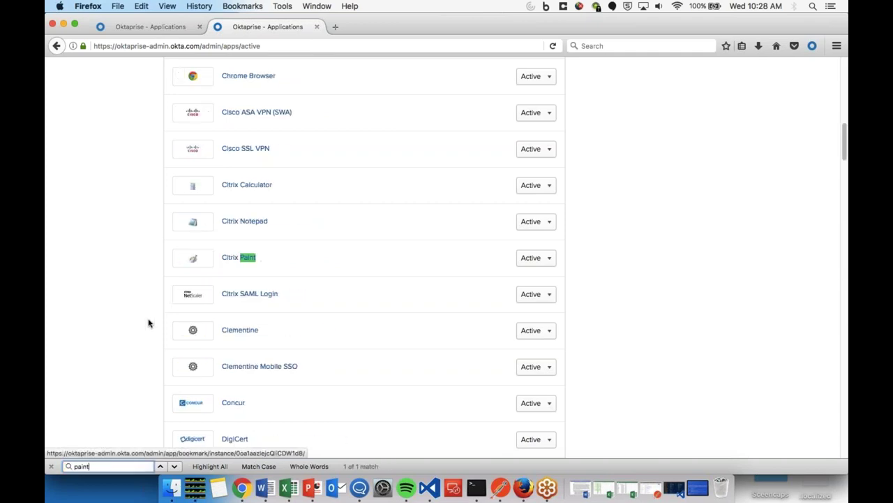
click(233, 258)
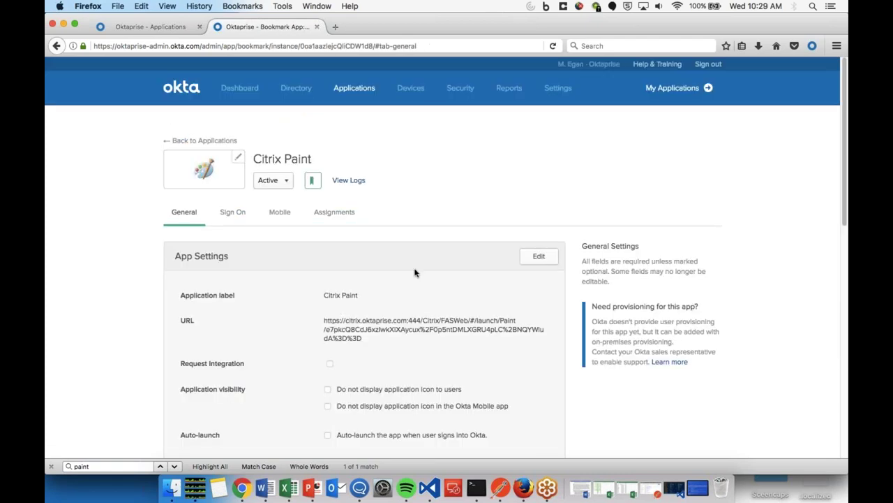
- Select the Citrix Paint launch URL on its General tab
drag(365, 339, 323, 320)
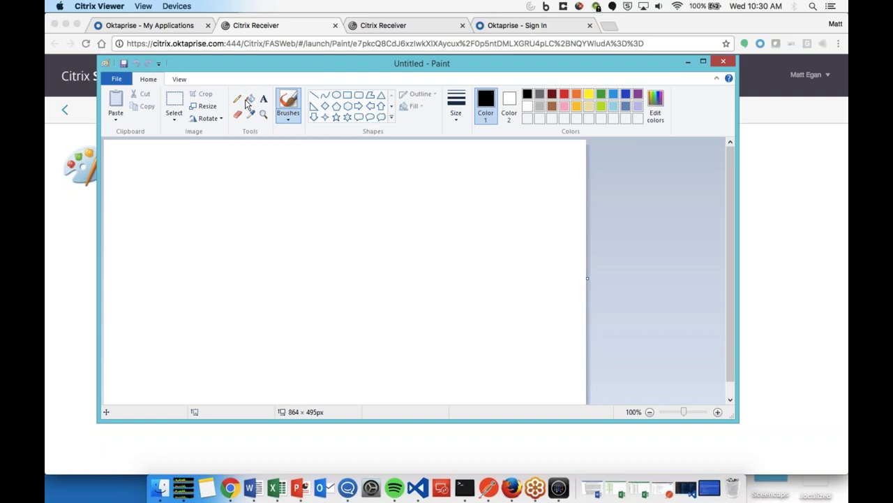
- Exit Paint from its File menu to end the Citrix Viewer session
click(117, 82)
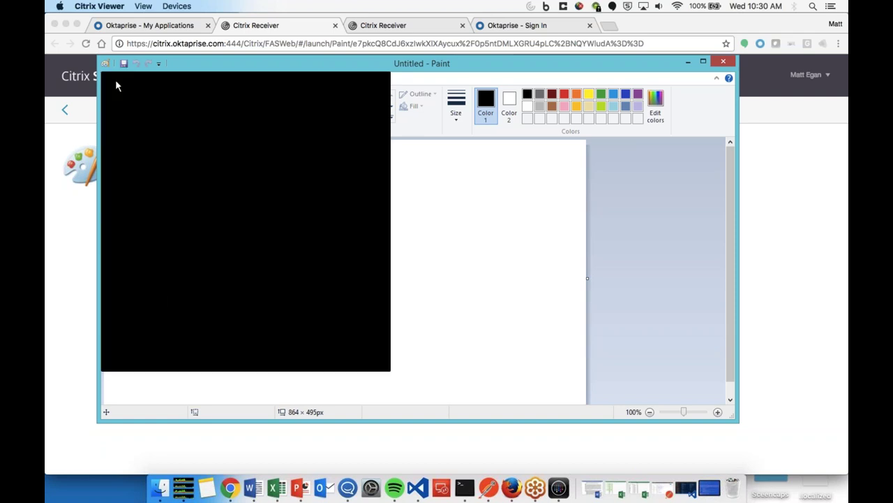
click(504, 263)
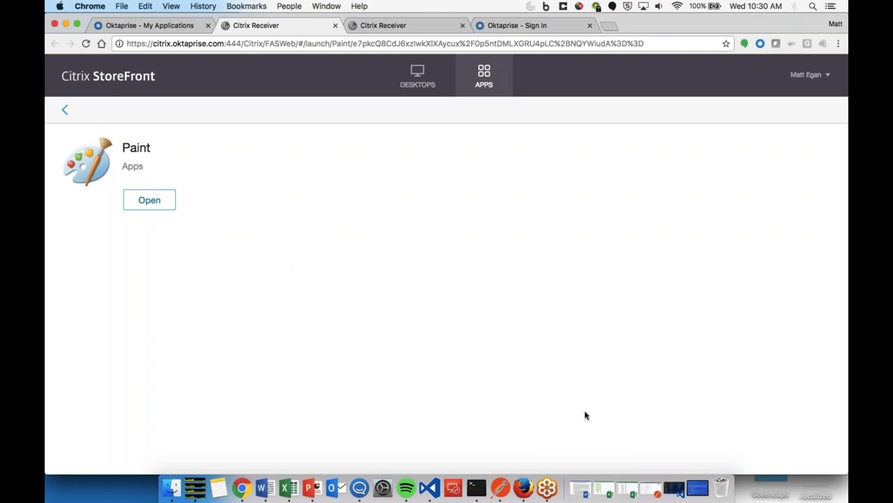
- Return to Okta's full Applications list and find 'cit' to show the Citrix entries
click(525, 491)
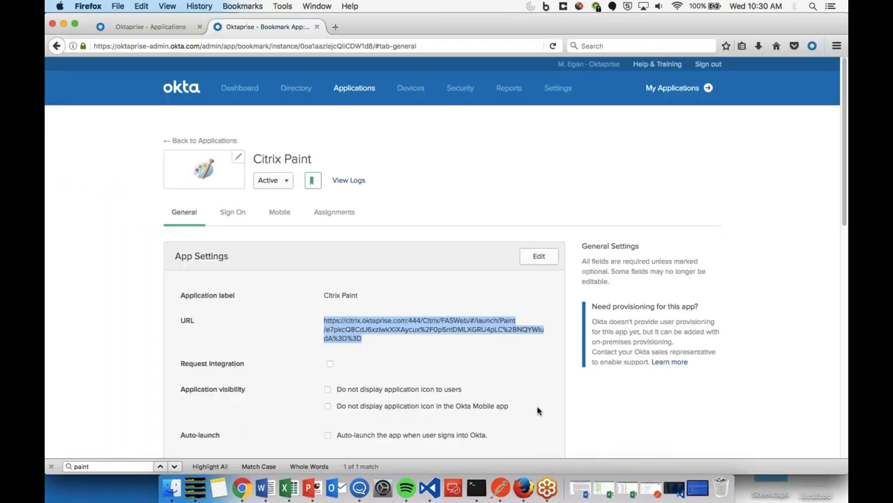
click(162, 310)
mouse_move(313, 95)
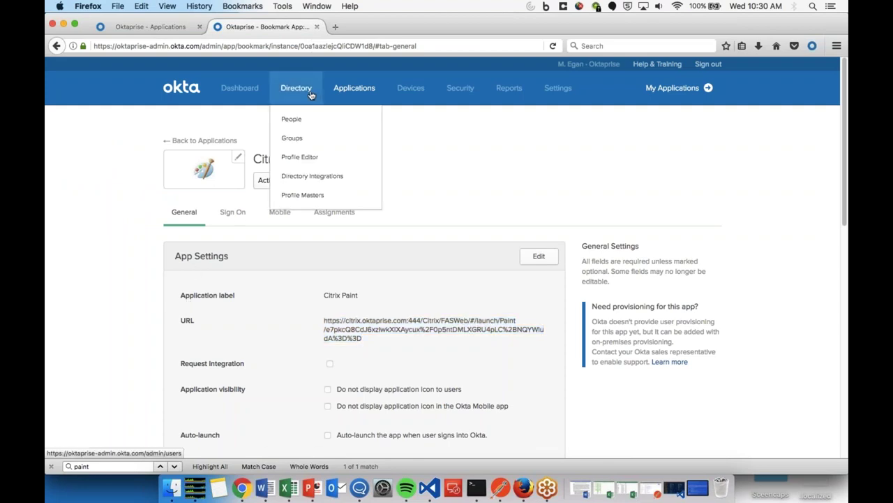
mouse_move(354, 91)
click(355, 119)
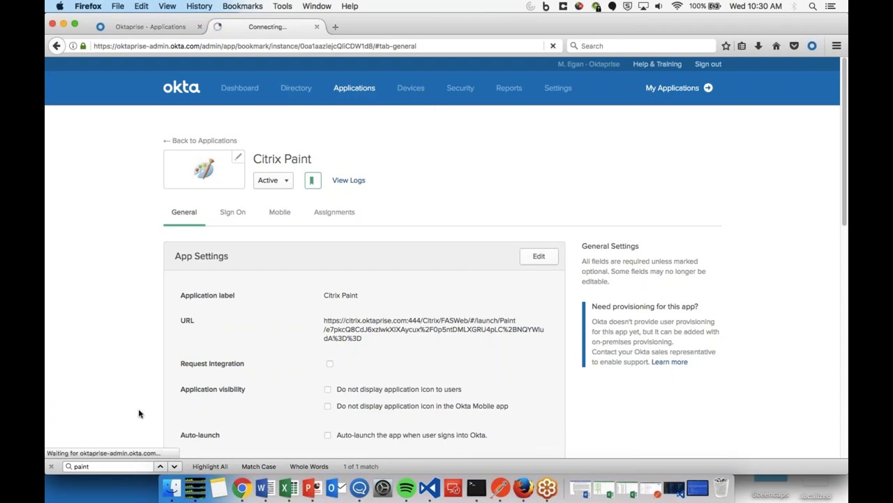
click(50, 466)
key(super+f)
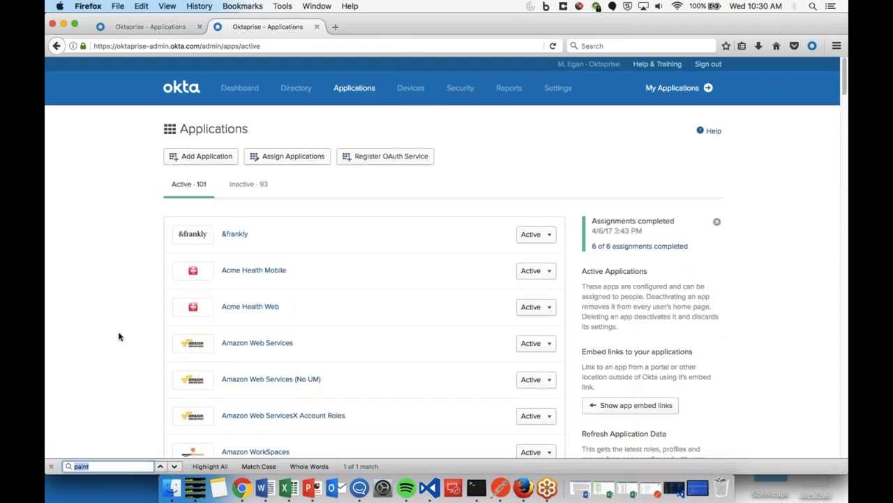
text(ci)
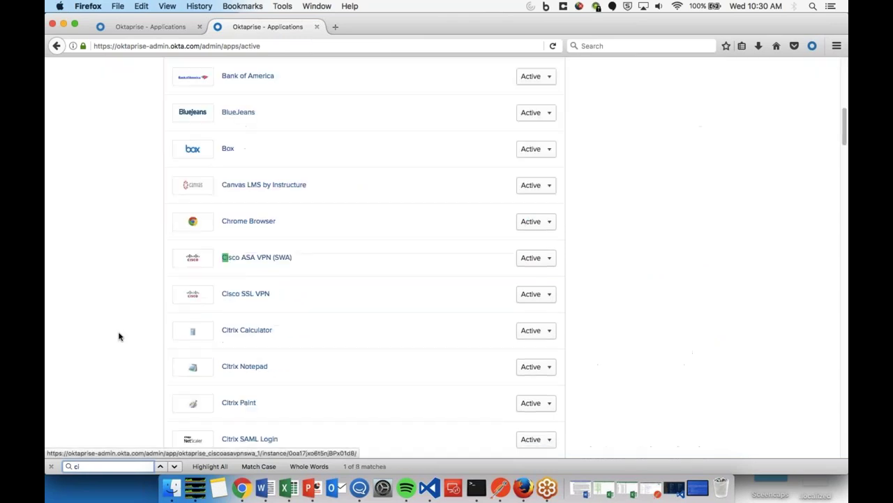
key(BackSpace)
key(BackSpace)
text(cit)
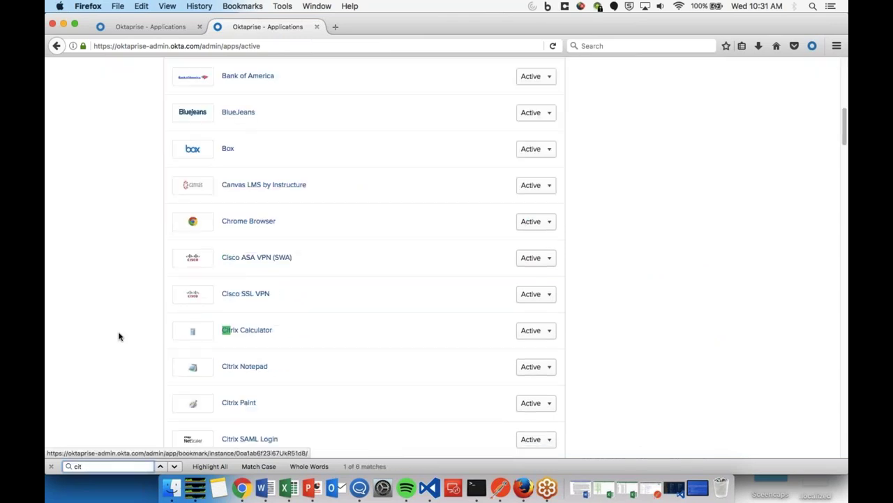
- Open Citrix SAML Login's Sign On tab and edit its Selective MFA rule
click(225, 438)
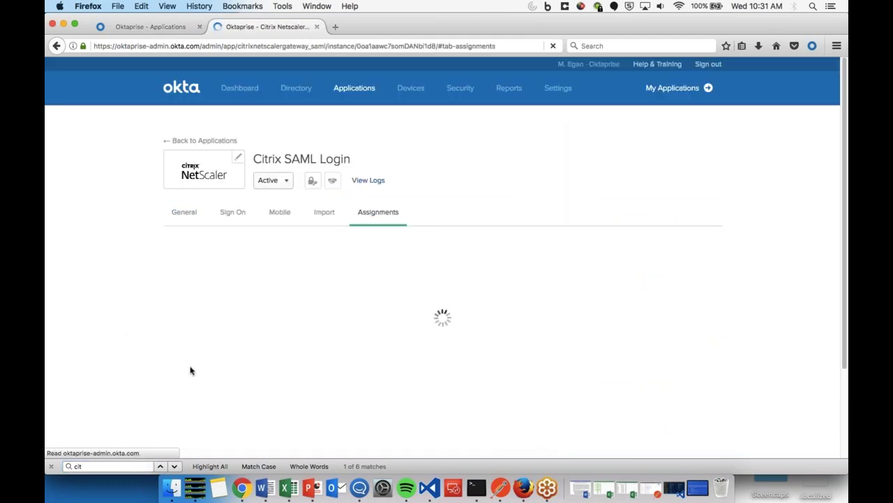
click(234, 215)
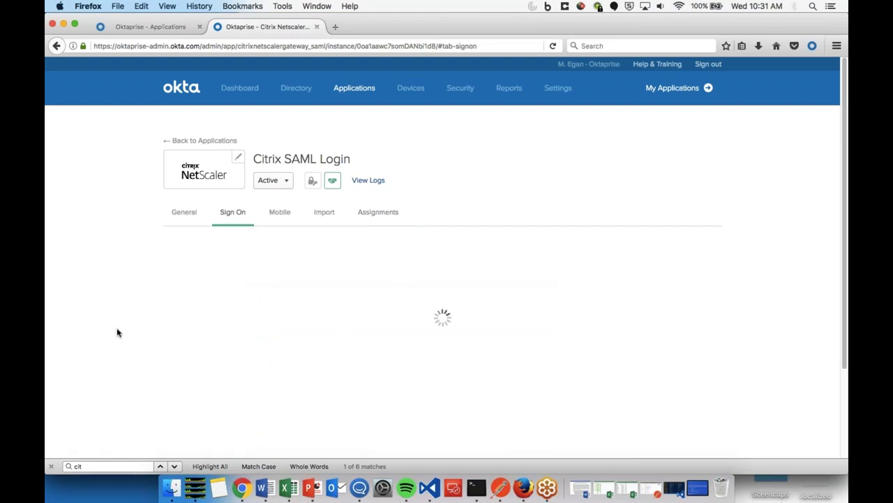
scroll(118, 332, down, 10)
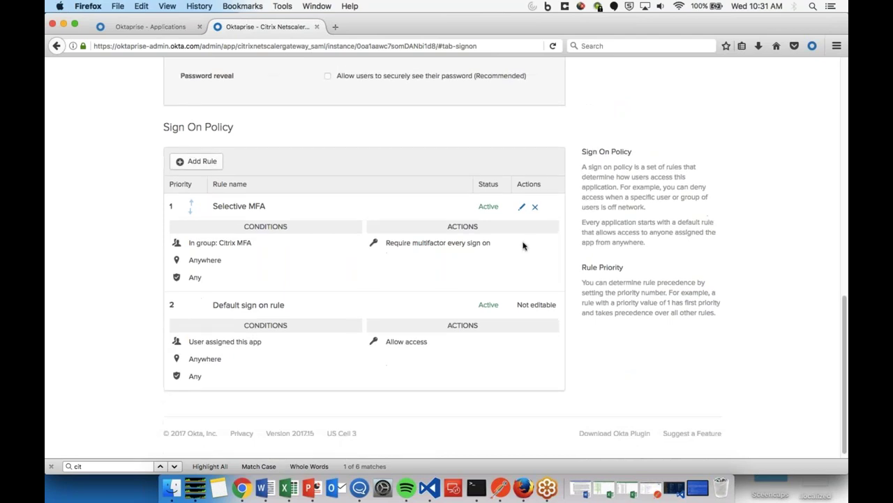
click(522, 207)
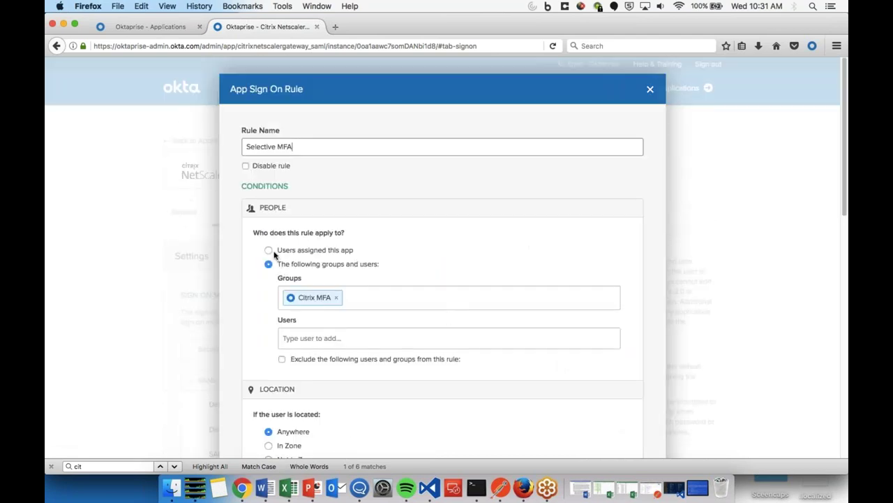
- Review the Selective MFA rule's People, Location and Access options
click(304, 338)
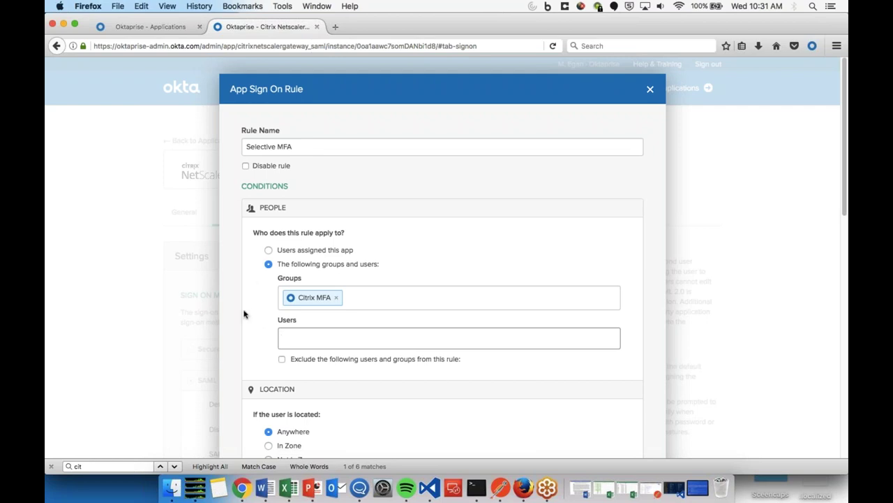
scroll(243, 314, down, 5)
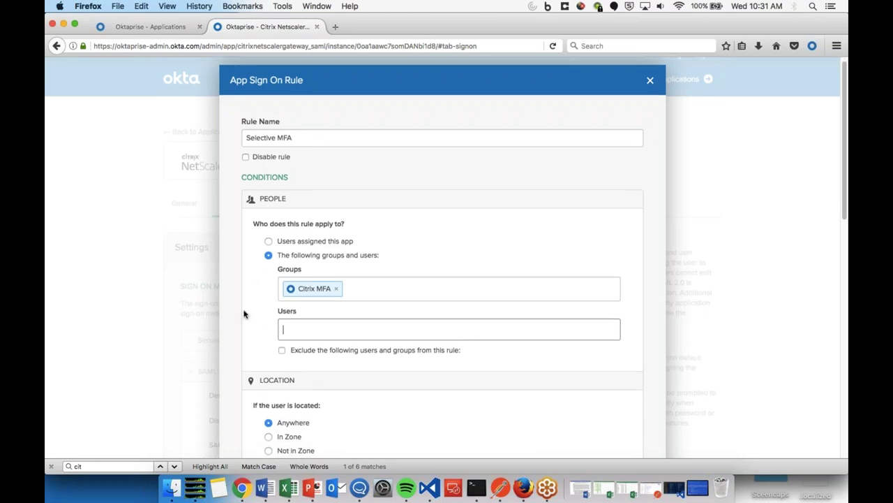
scroll(244, 314, down, 1)
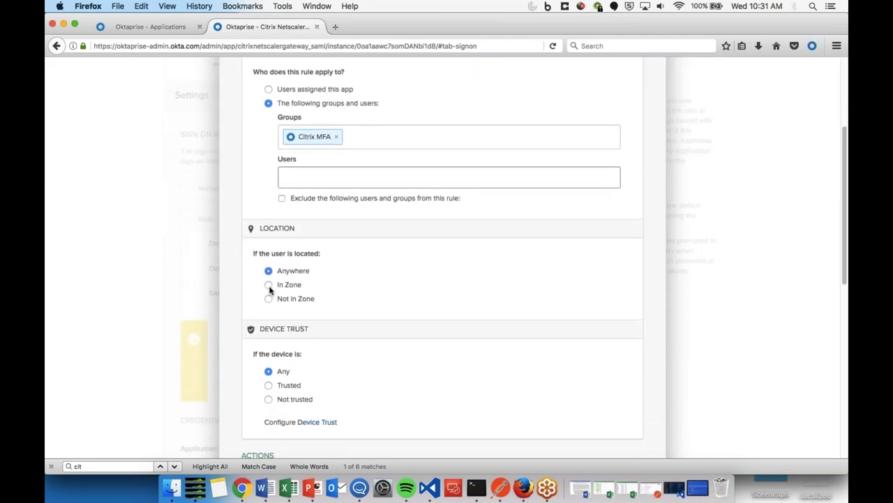
scroll(251, 285, down, 5)
scroll(251, 285, up, 9)
scroll(251, 285, down, 3)
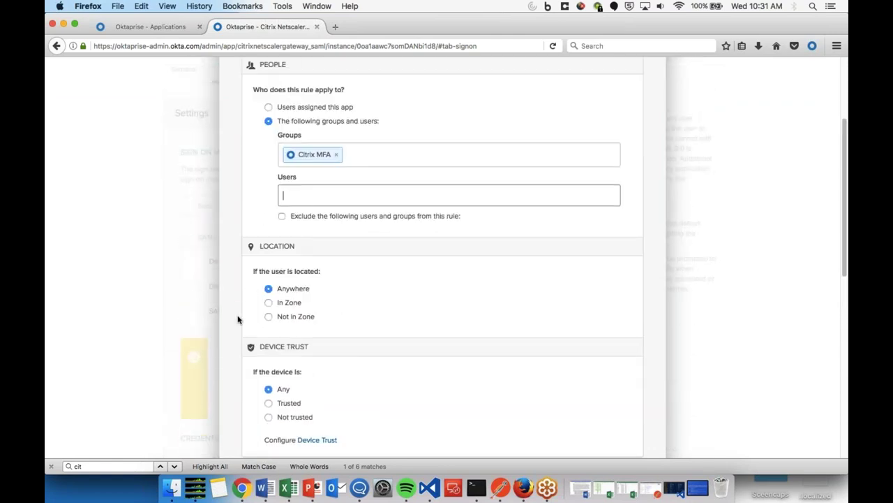
scroll(241, 335, down, 4)
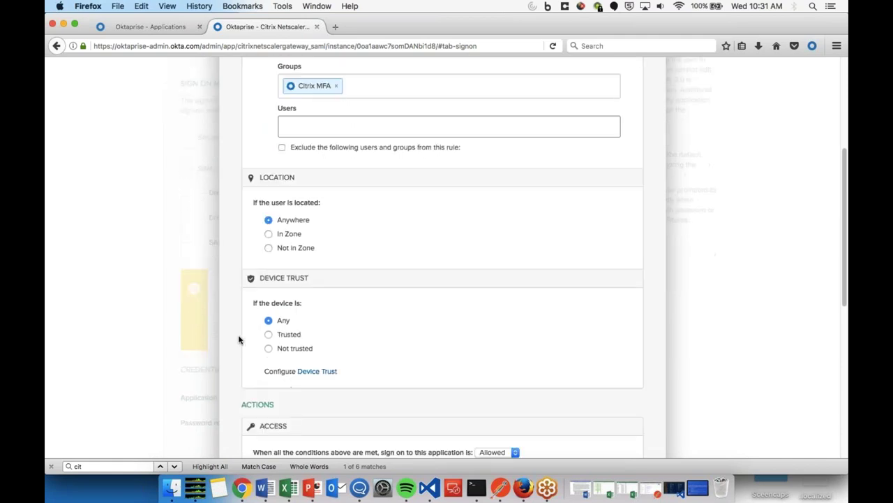
scroll(238, 352, down, 4)
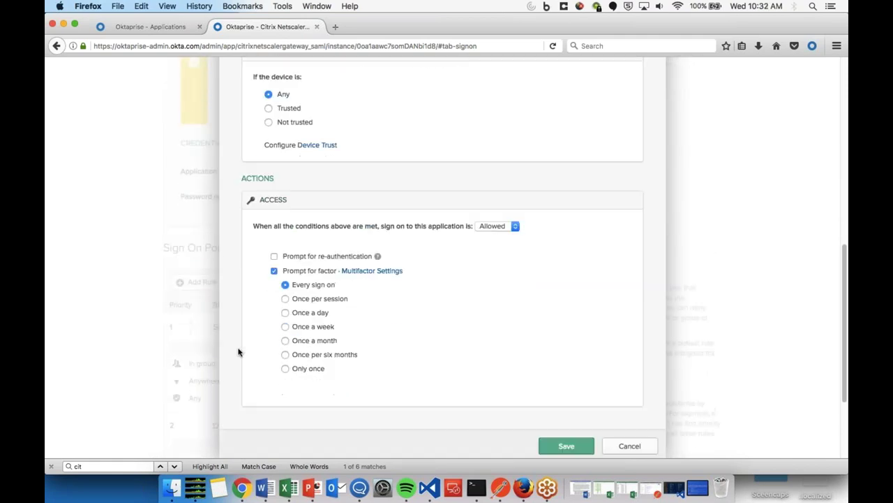
- Toggle re-authentication on and off, set Access to Denied, then cancel without saving
click(273, 247)
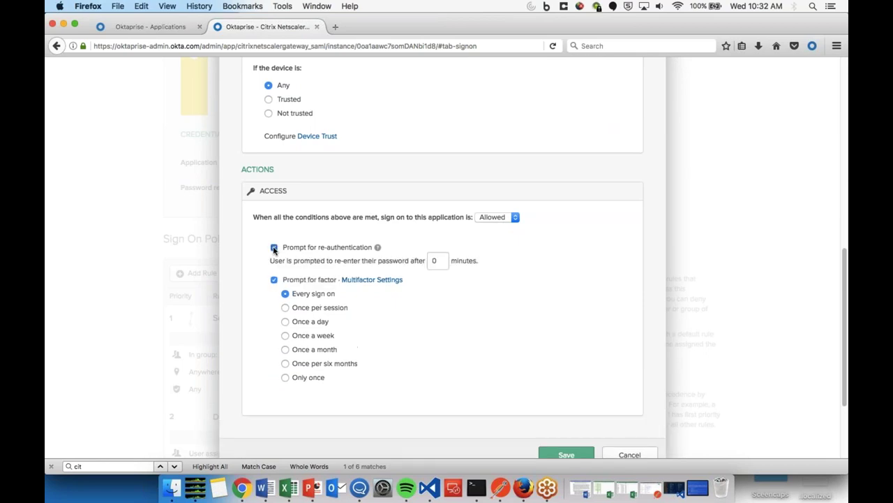
click(274, 247)
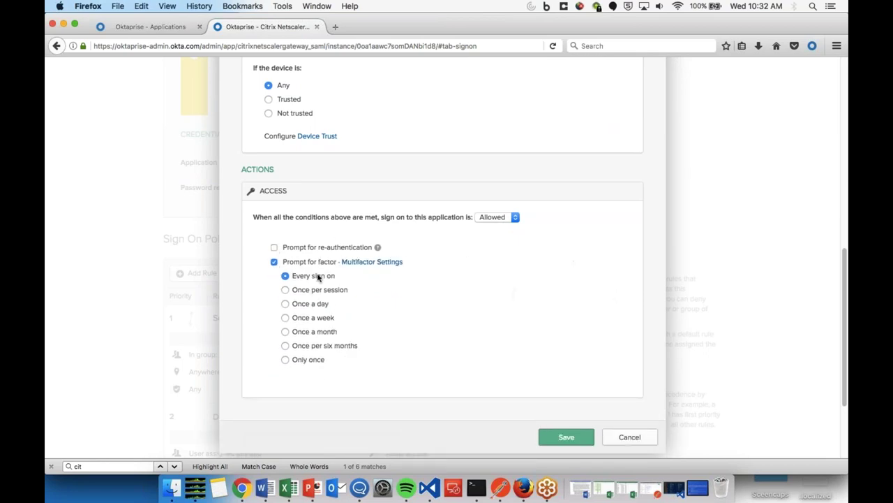
click(506, 218)
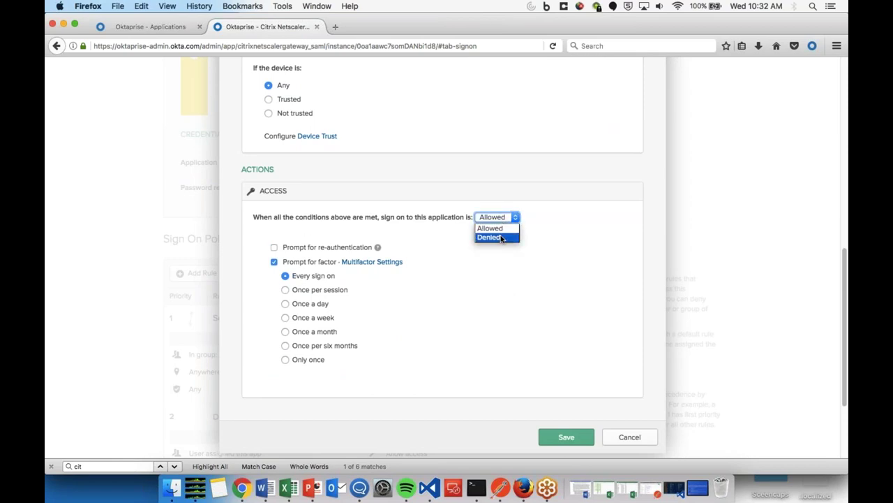
click(497, 238)
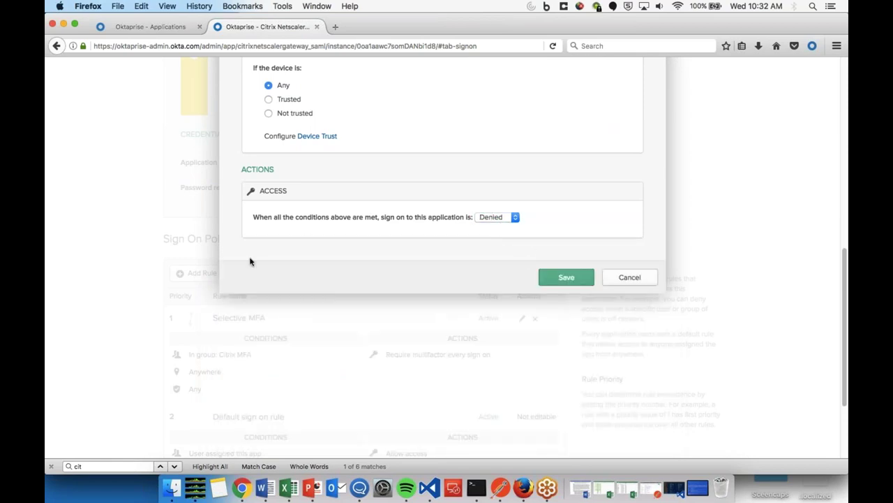
scroll(250, 261, up, 10)
scroll(250, 261, down, 13)
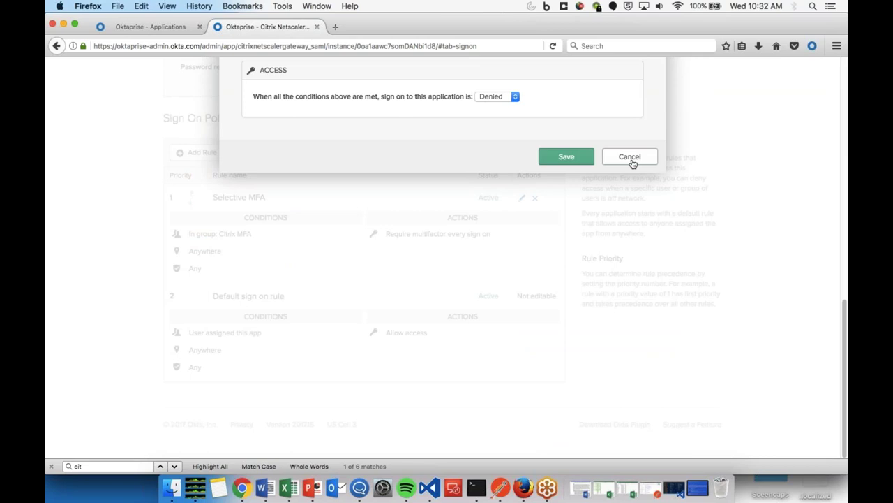
click(631, 159)
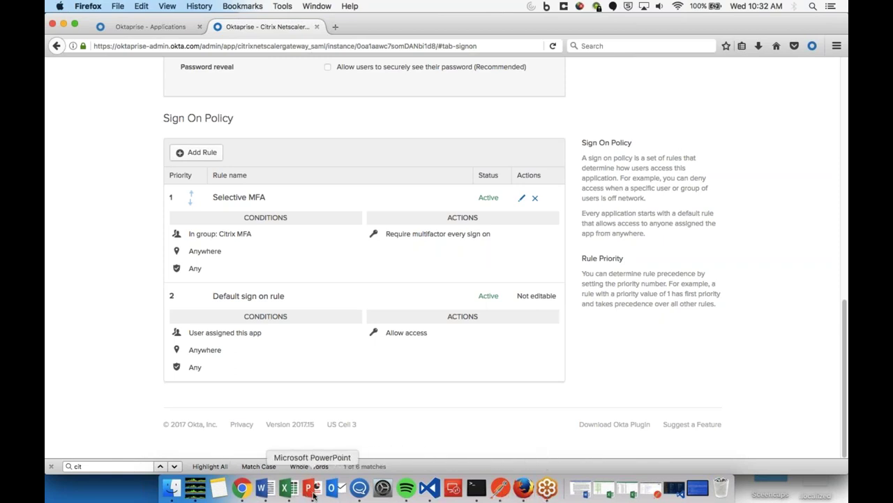
- Leave the Citrix SAML Login sign-on policy view and switch to the PowerPoint presentation
click(311, 488)
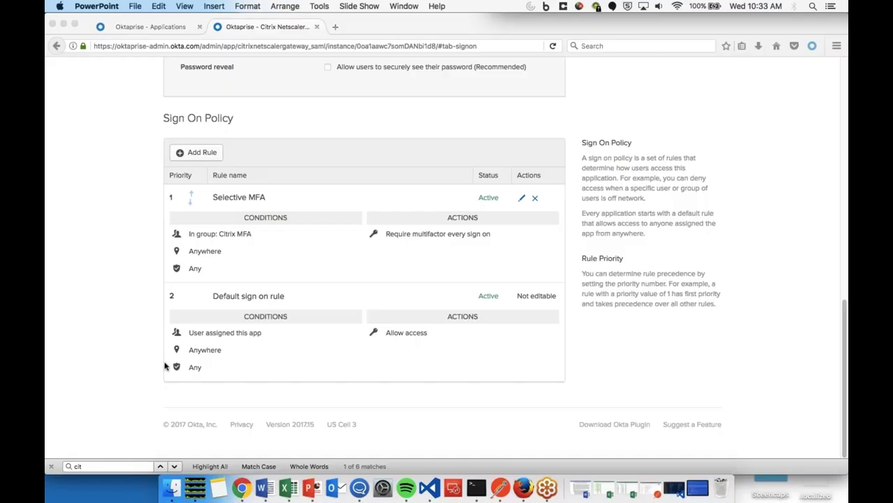
- Go to Okta's Sign-on Policies page from the Security menu
click(115, 352)
scroll(115, 352, up, 10)
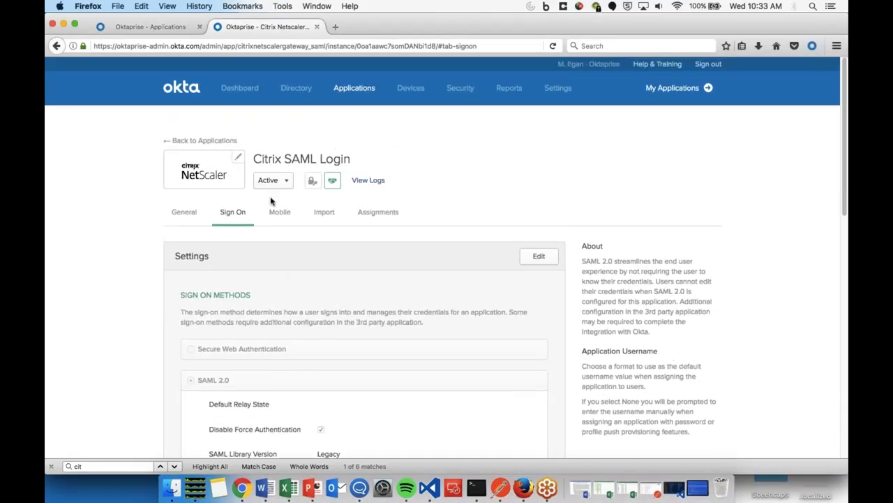
mouse_move(460, 88)
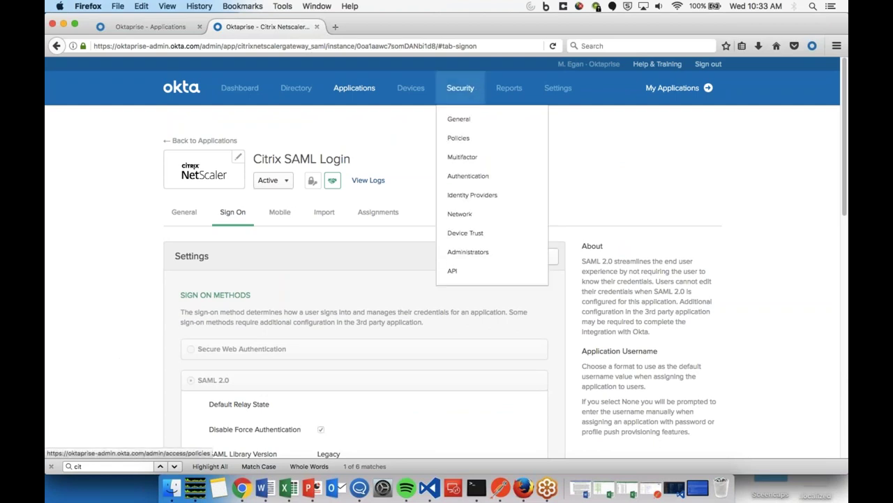
click(470, 122)
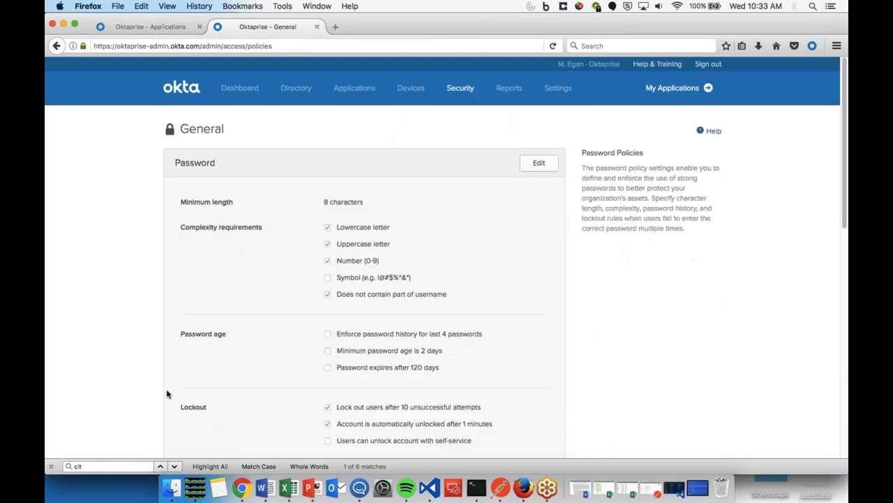
mouse_move(489, 94)
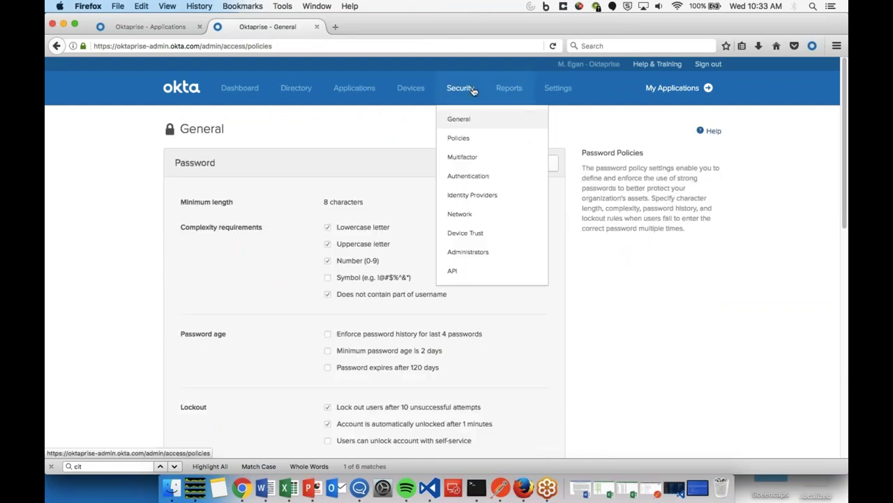
click(470, 137)
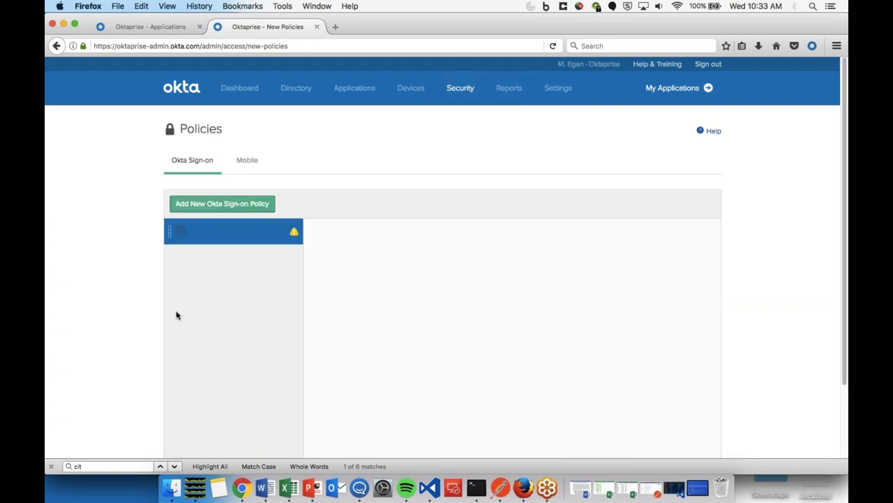
- Compare the Citrix Access via Radius and Default Policy rules
click(272, 283)
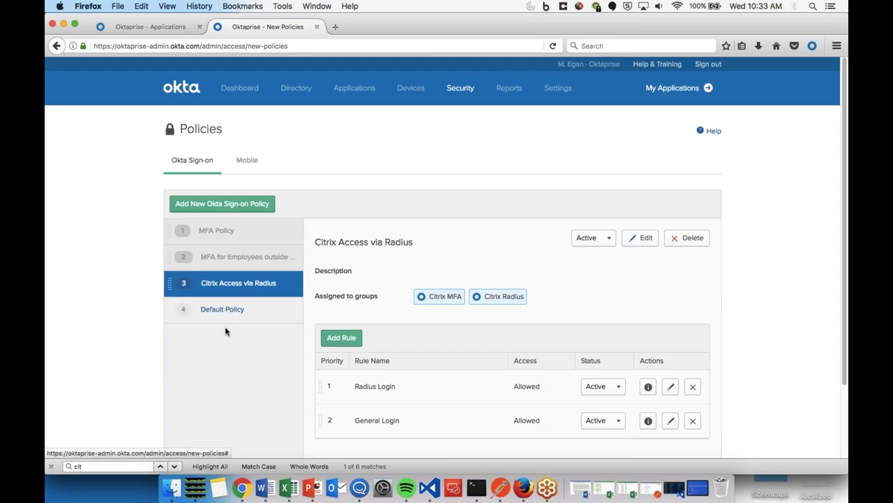
click(235, 309)
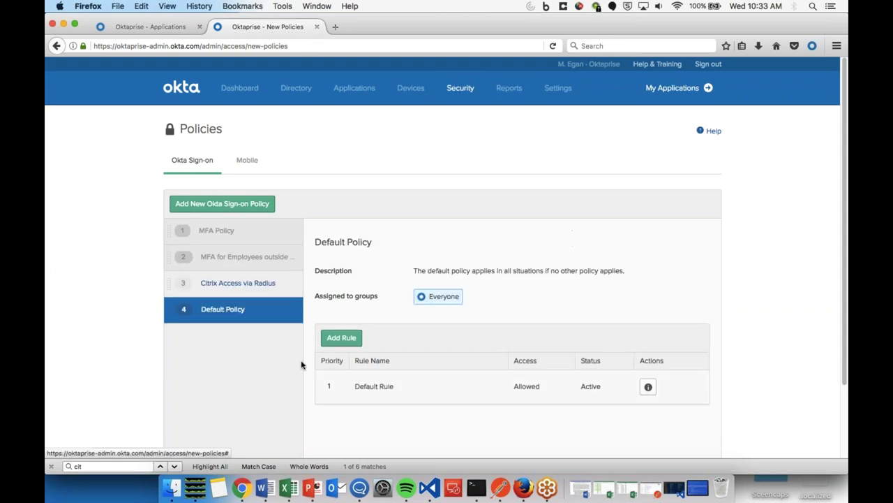
click(242, 289)
click(240, 309)
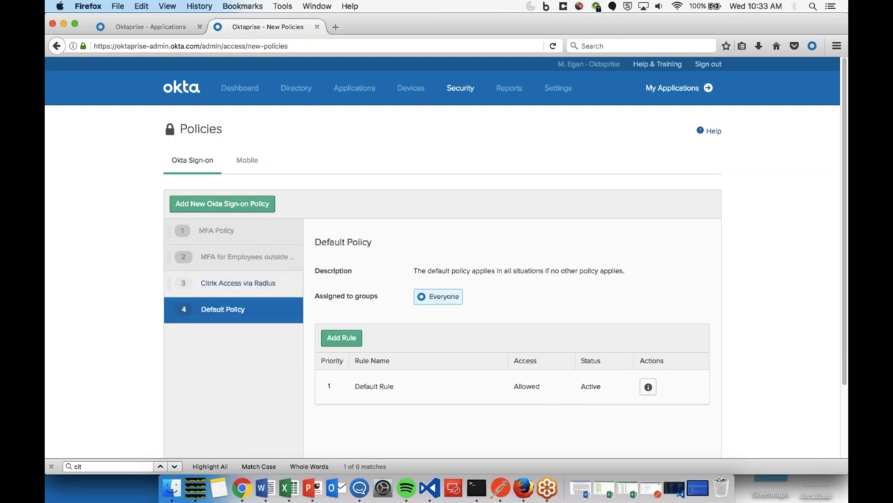
- Create a new MFA sign-on policy named for the user and assign it to the Citrix MFA group
click(243, 204)
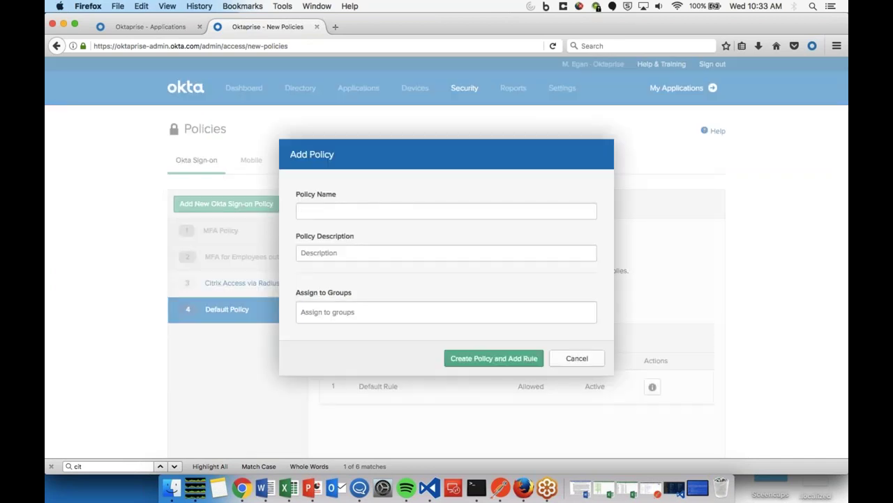
text(MFA Matt)
click(447, 312)
text(cit)
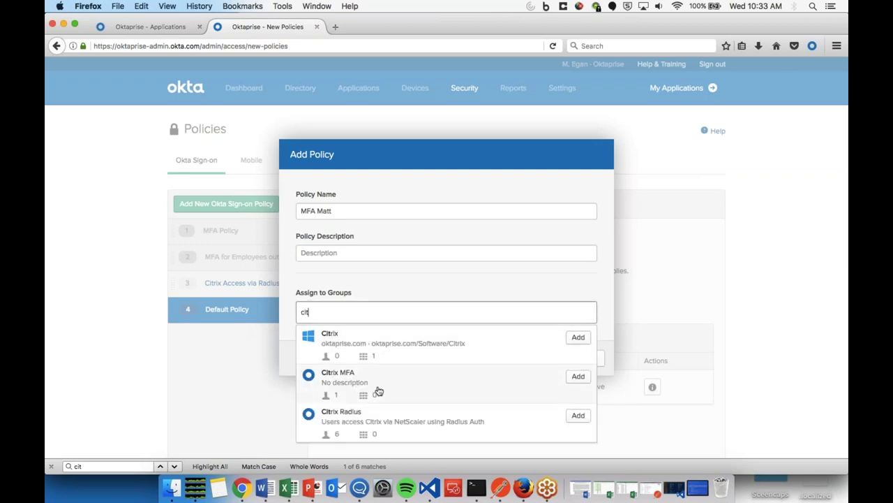
click(579, 376)
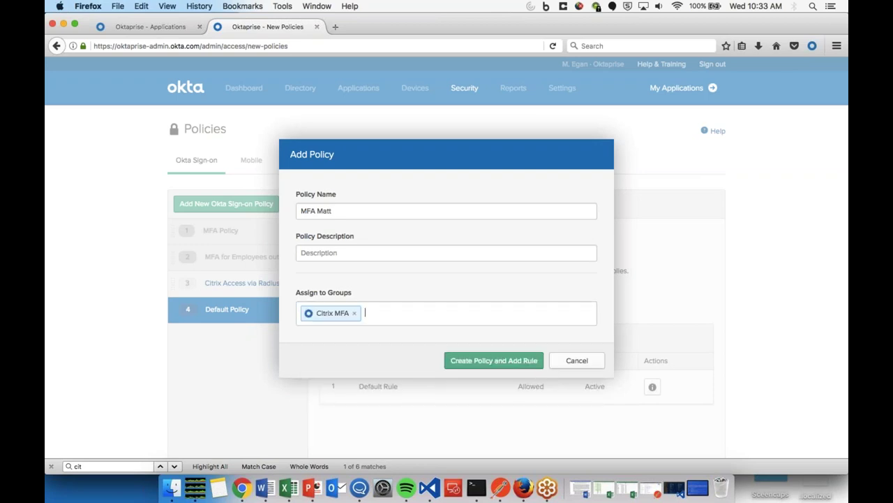
click(494, 360)
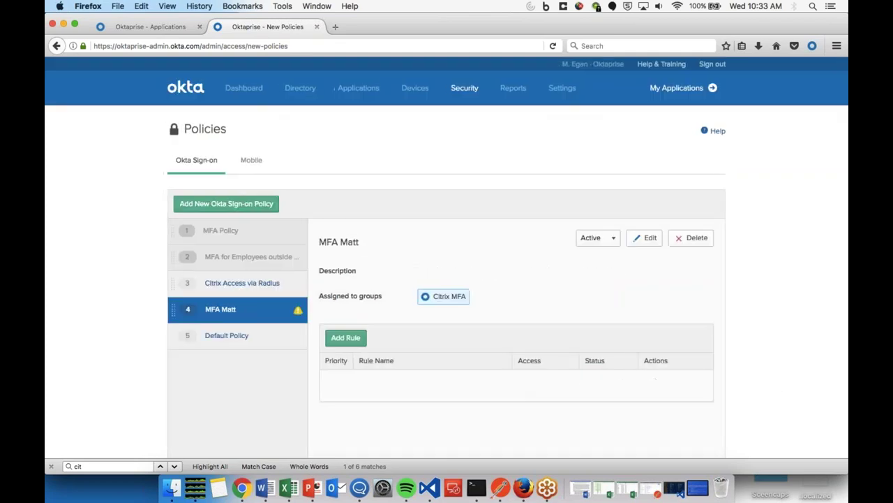
- Add an 'MFA Always' rule that prompts for an extra factor
text(MFA)
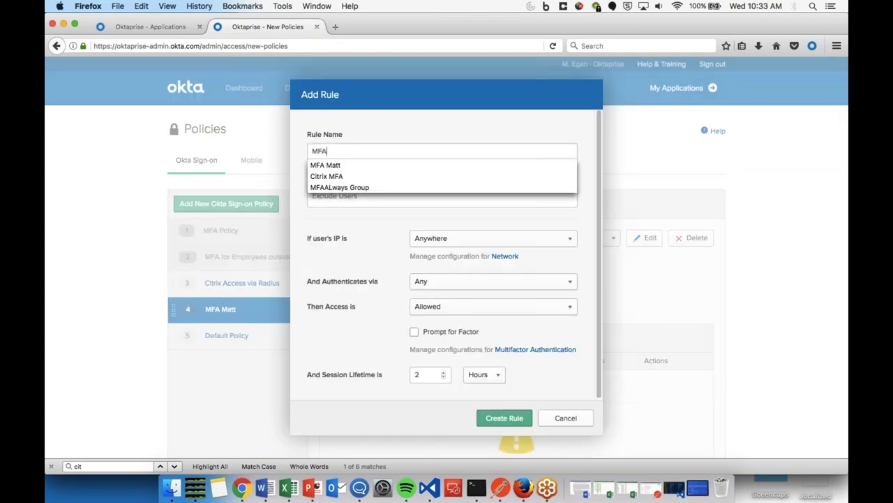
text( Always)
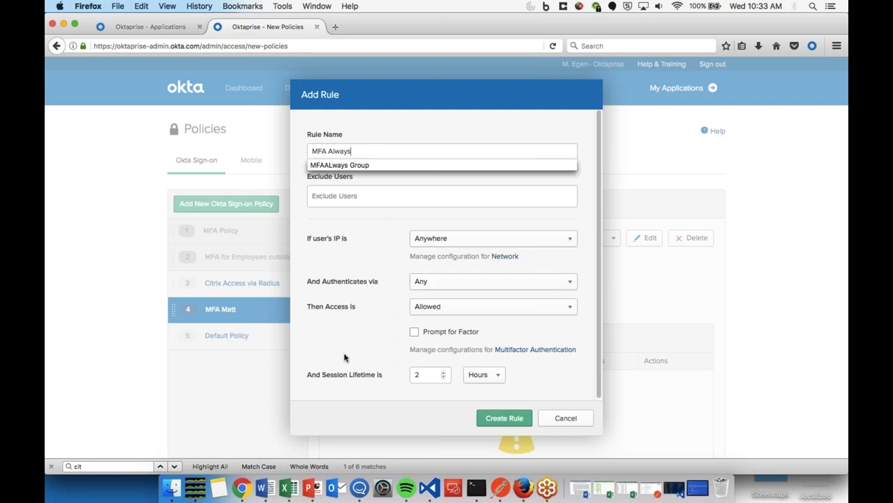
click(344, 358)
click(414, 331)
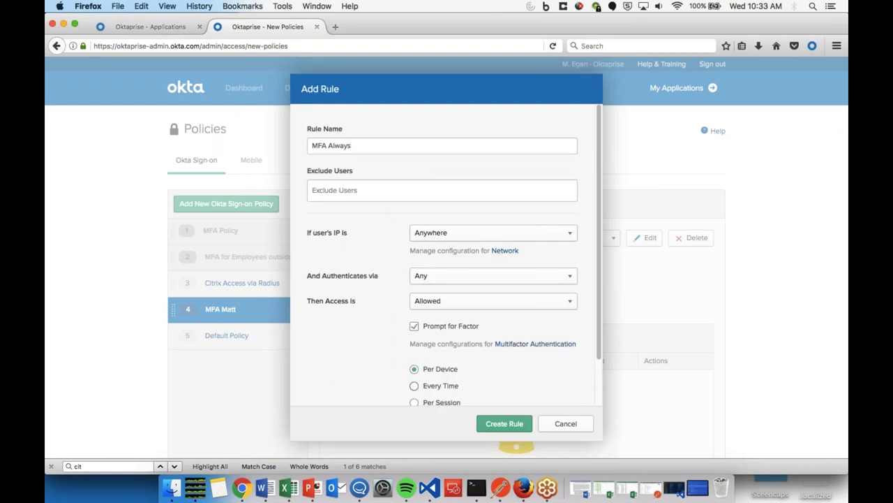
click(516, 422)
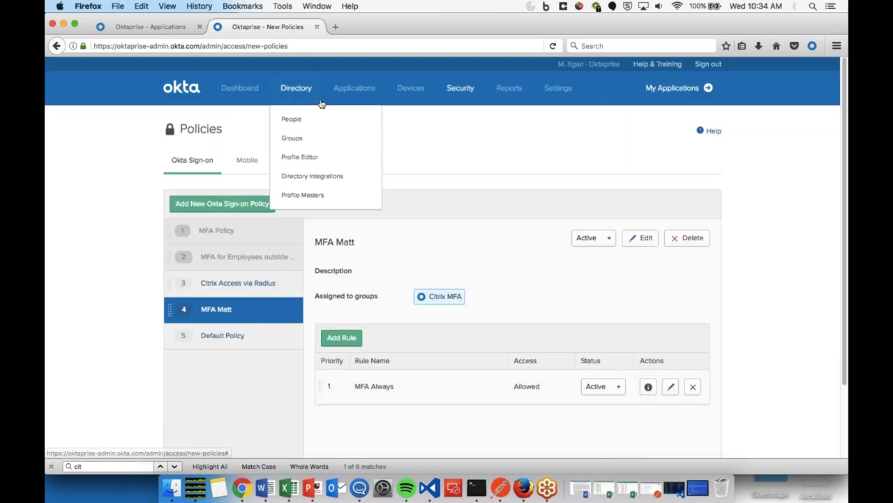
- Search the applications list for Citrix and open Citrix SAML Login
click(355, 118)
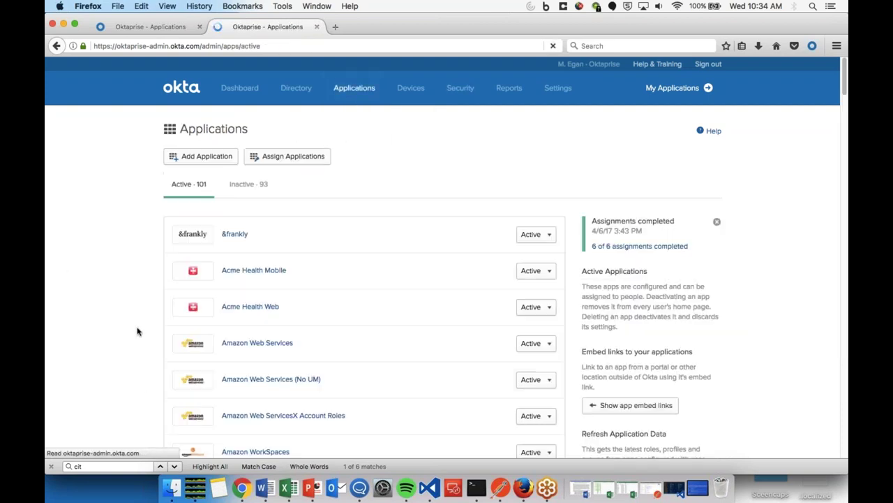
key(super+f)
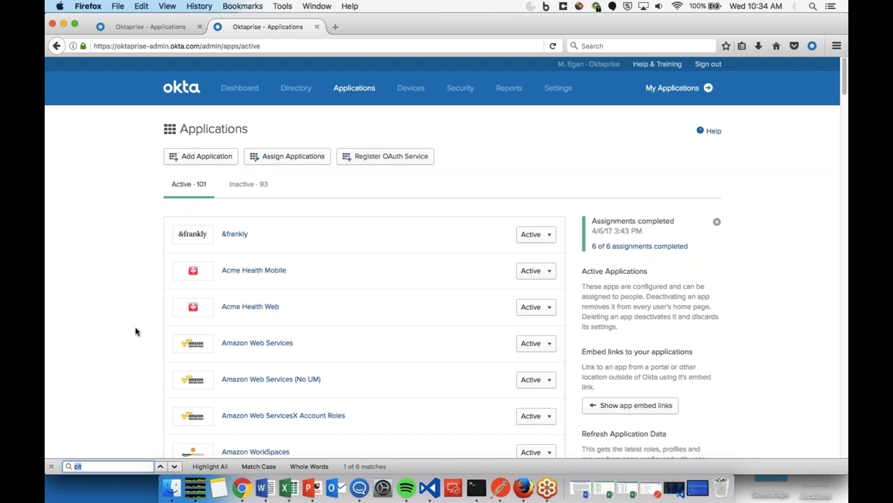
text(citrx)
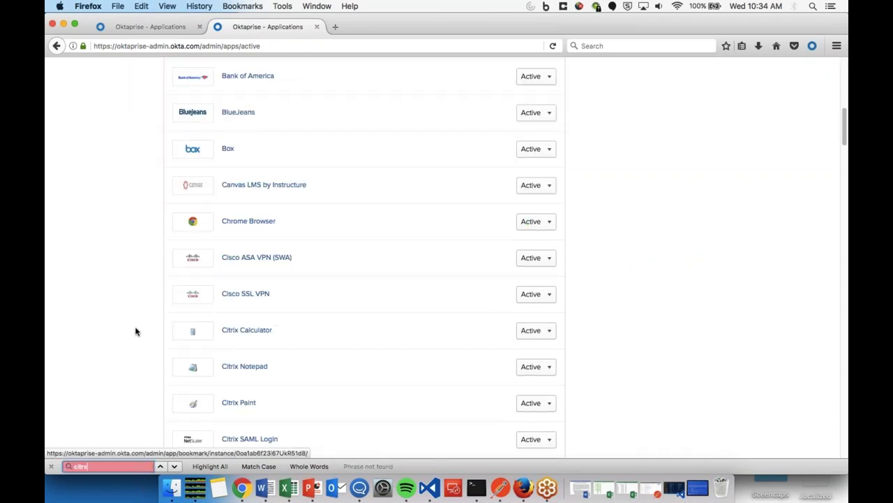
click(237, 439)
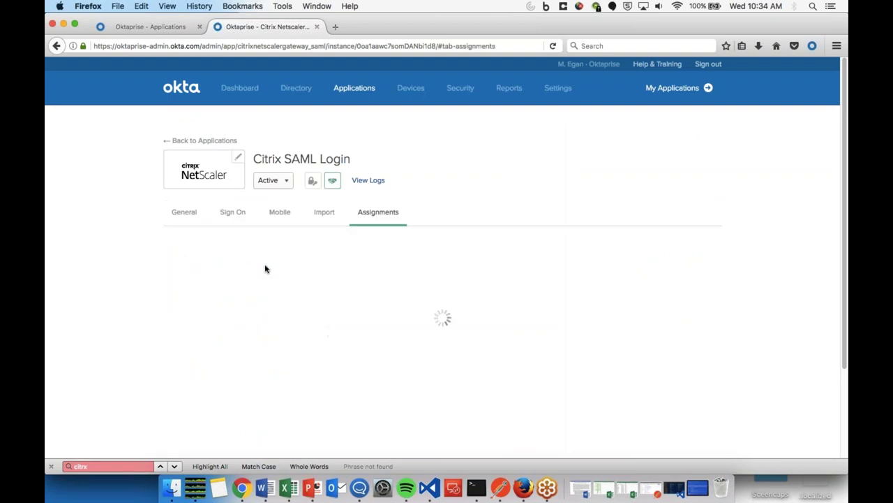
- On the Sign On tab, delete the Selective MFA rule so only the Default sign on rule remains
click(234, 214)
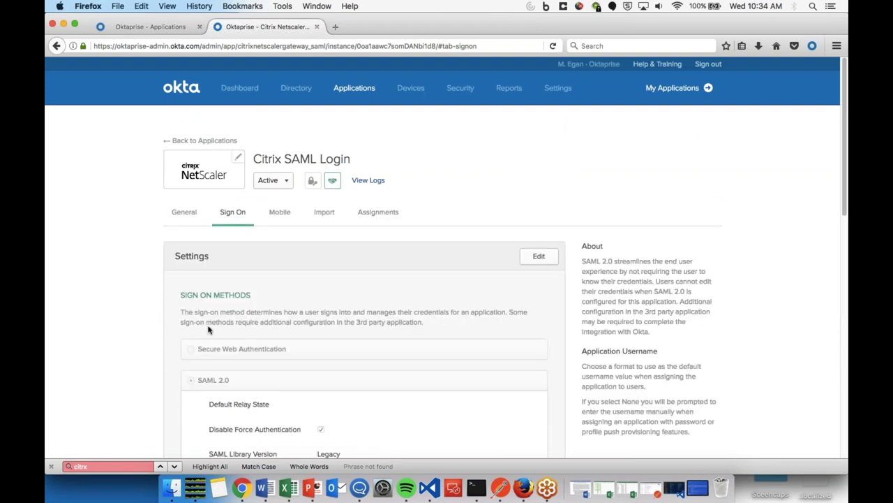
scroll(208, 330, down, 10)
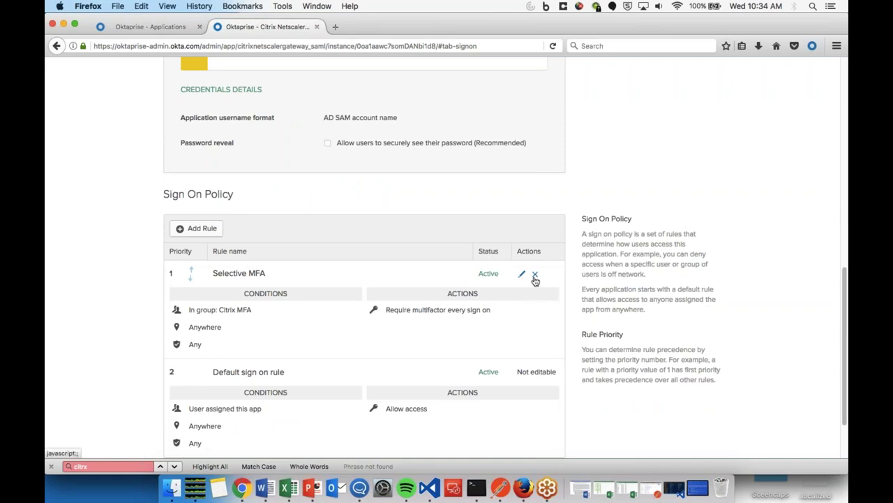
click(535, 277)
click(466, 310)
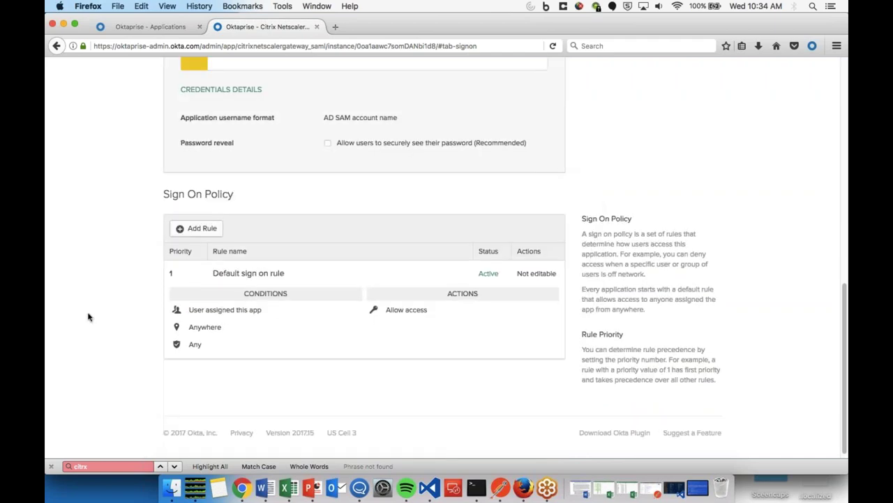
scroll(88, 317, up, 10)
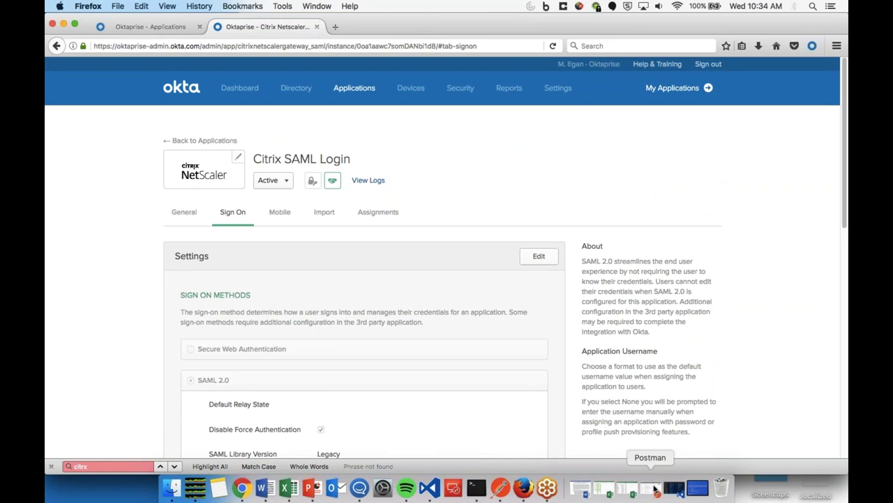
- Log off the Citrix StoreFront session in Chrome
click(241, 488)
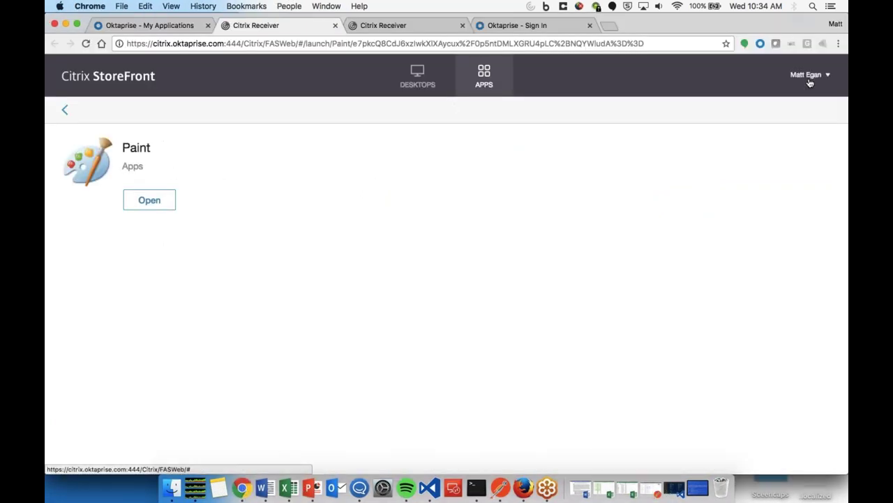
click(808, 75)
click(755, 168)
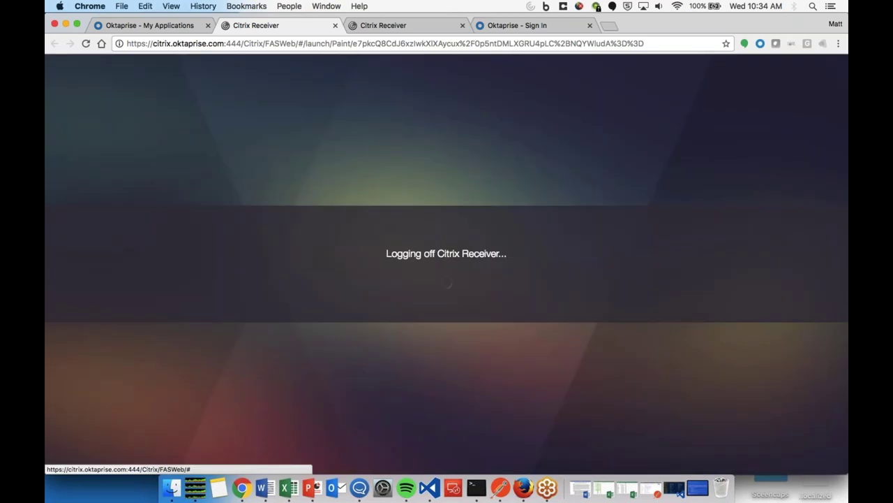
- Quit Google Chrome and relaunch it from the Dock
click(89, 7)
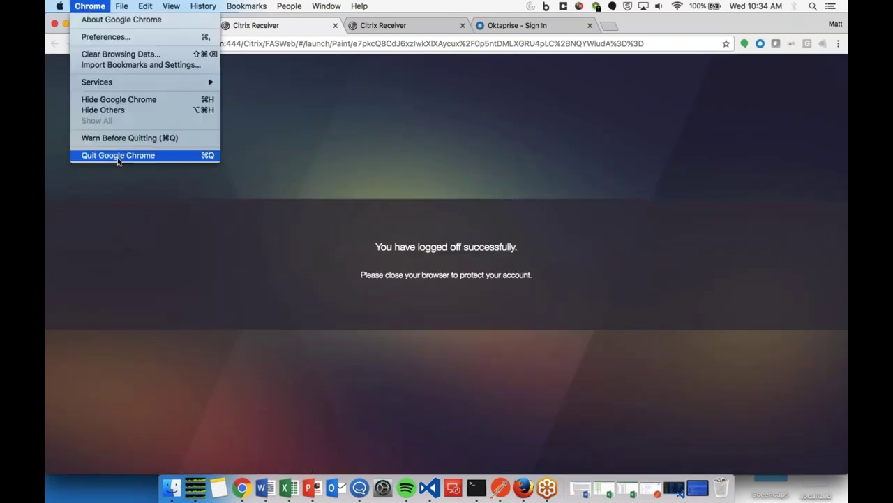
click(222, 293)
key(super+w)
key(super+Tab)
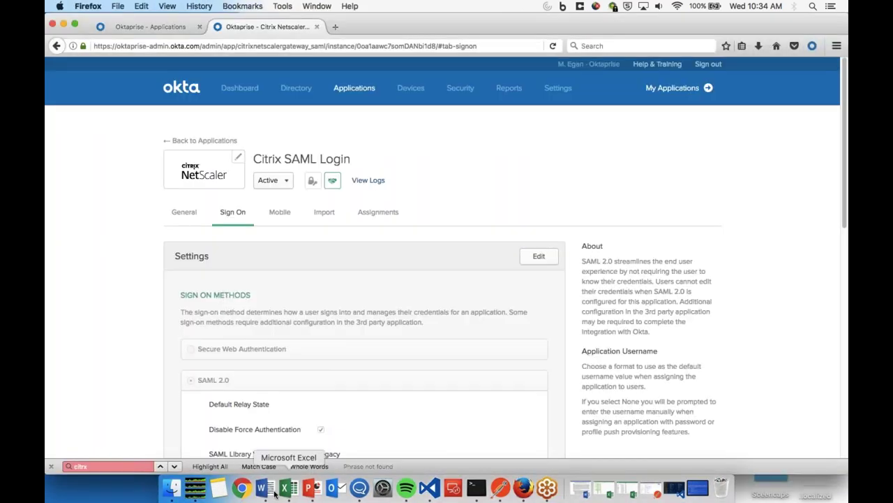
right_click(241, 488)
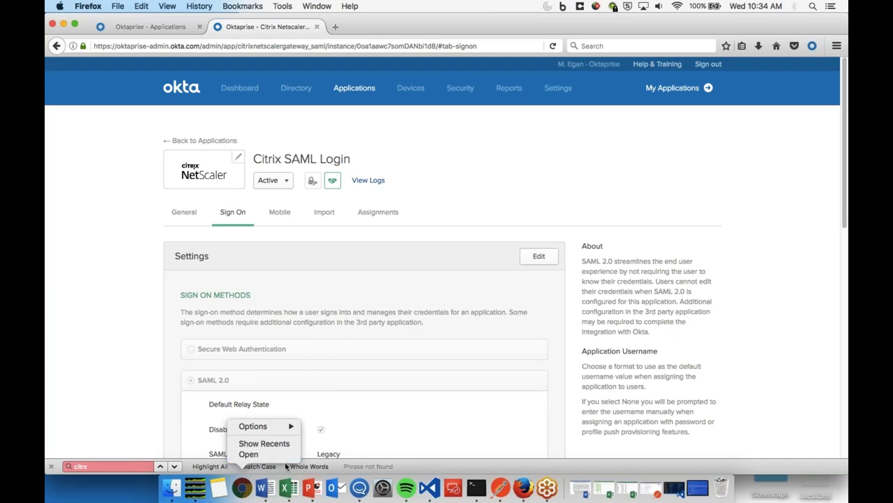
click(249, 454)
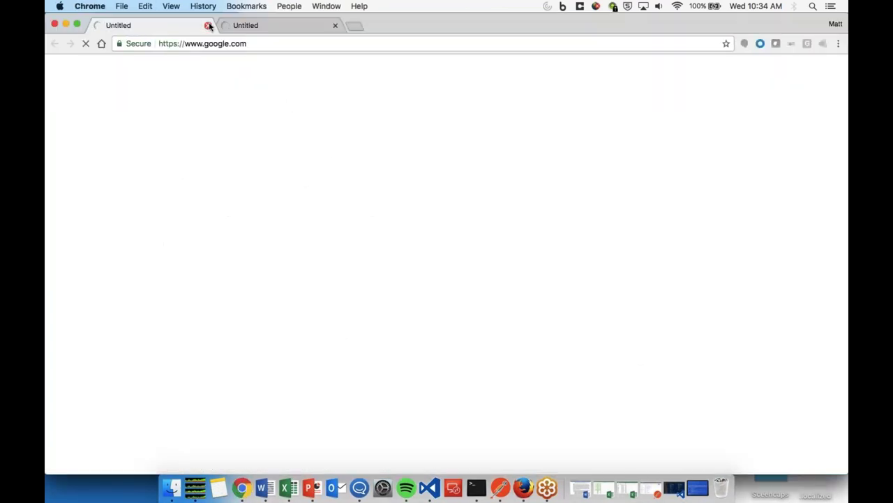
- Close the extra tab and load the oktaprise.okta.com sign-in page
click(209, 26)
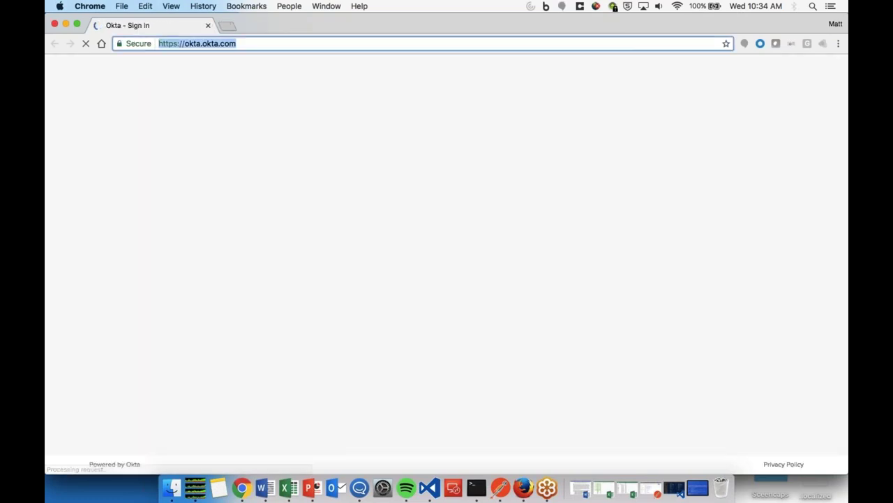
text(oktaprise)
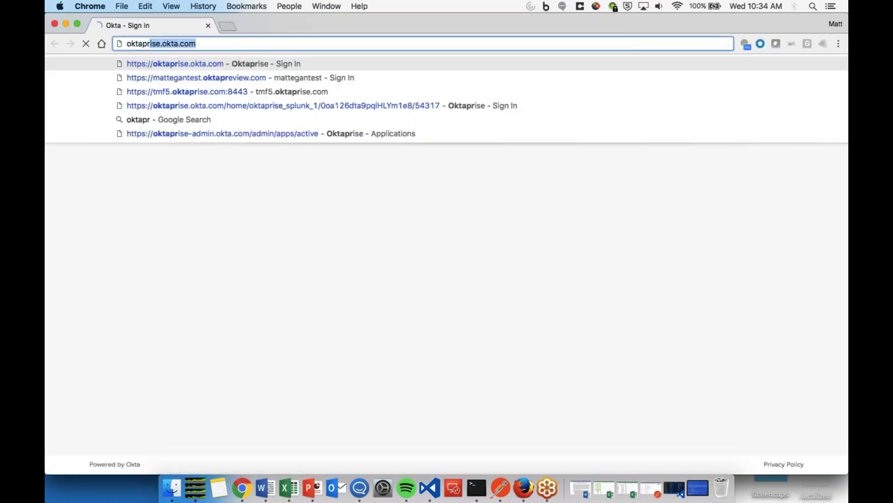
key(Return)
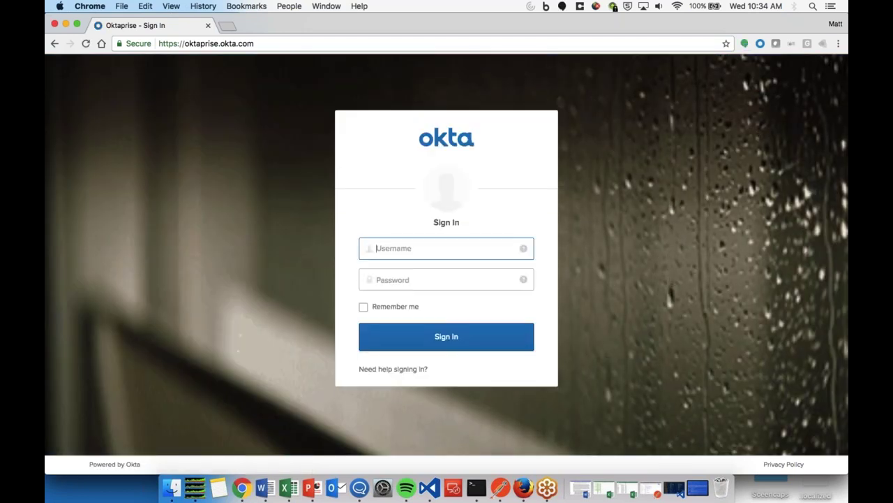
- Sign in with the user's username and password and show the Citrix apps
key(Tab)
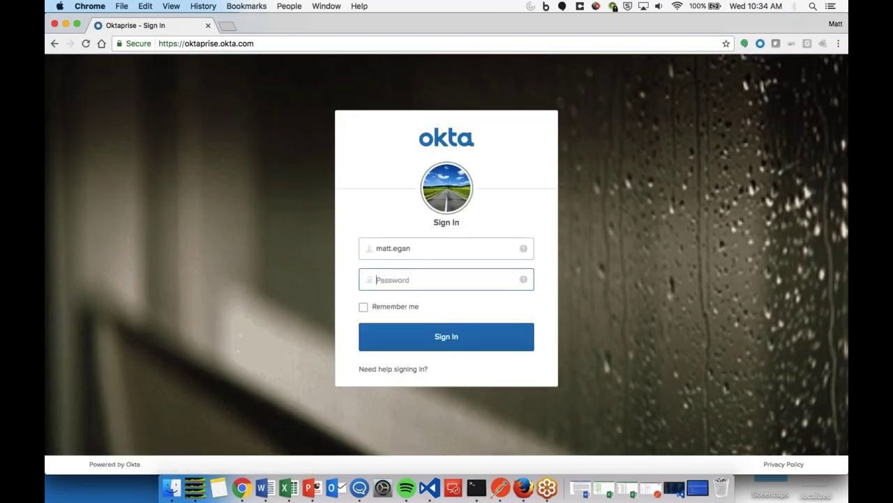
text(•••••••••)
key(Return)
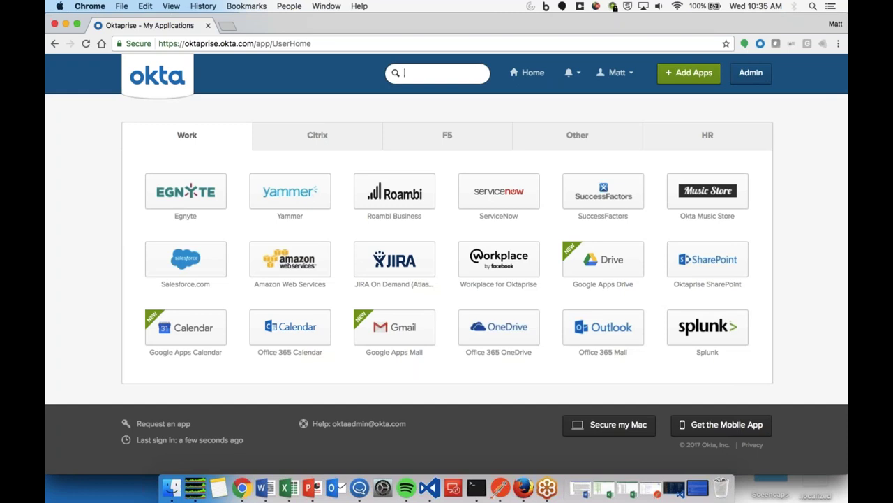
click(318, 136)
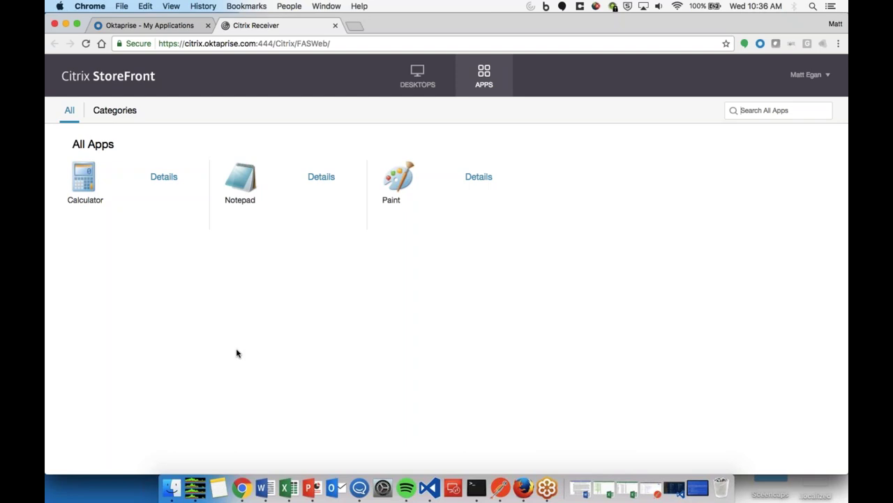
- Sign out of the Okta portal from the account menu
click(149, 25)
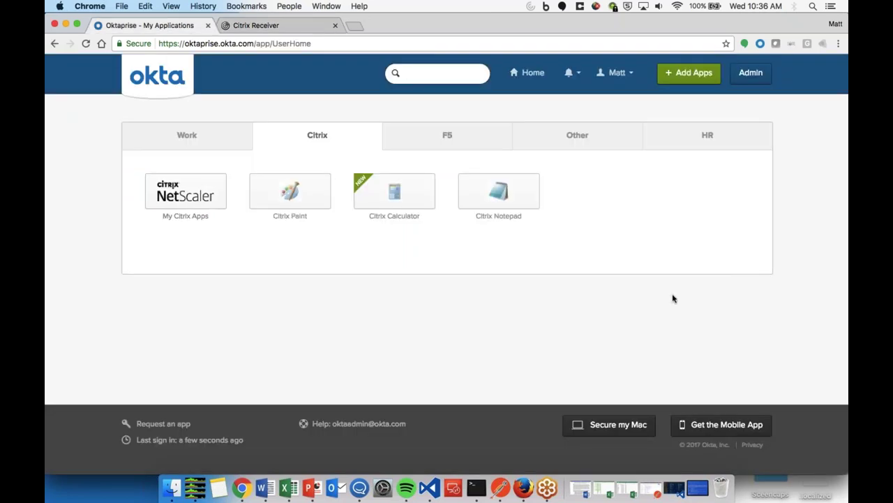
click(614, 72)
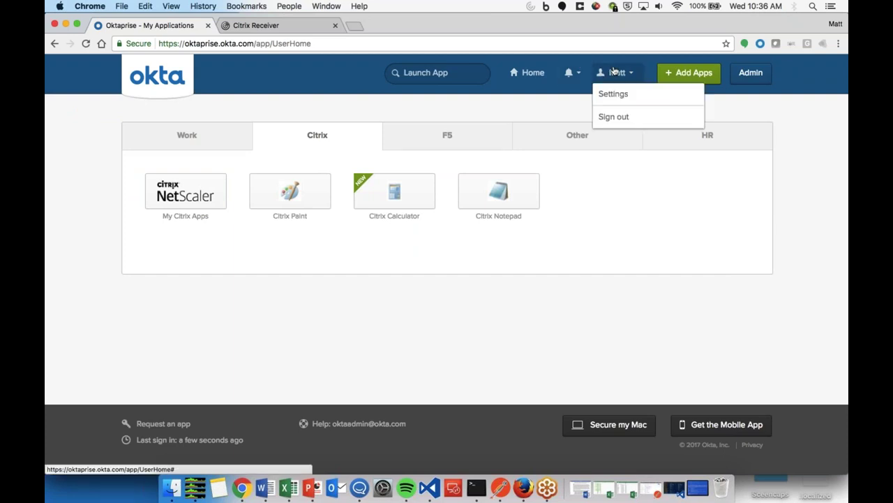
click(617, 119)
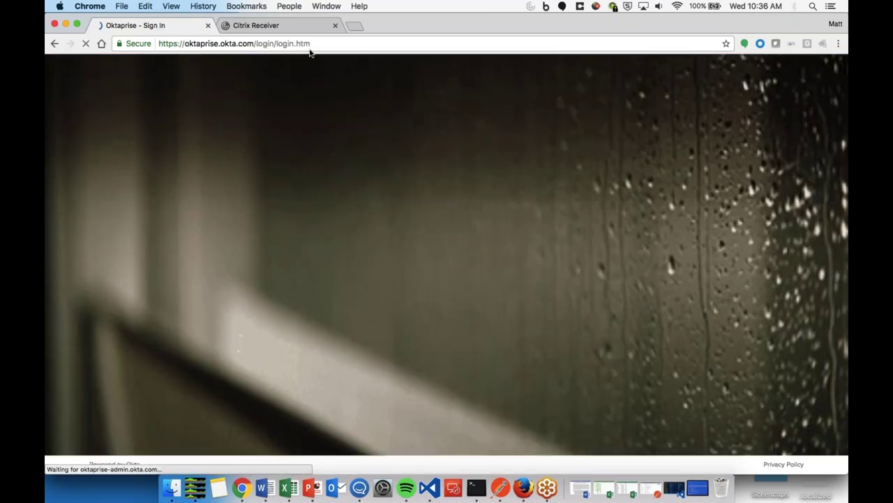
- Log off Citrix StoreFront and reload the bare citrix.oktaprise.com address
click(307, 27)
click(806, 74)
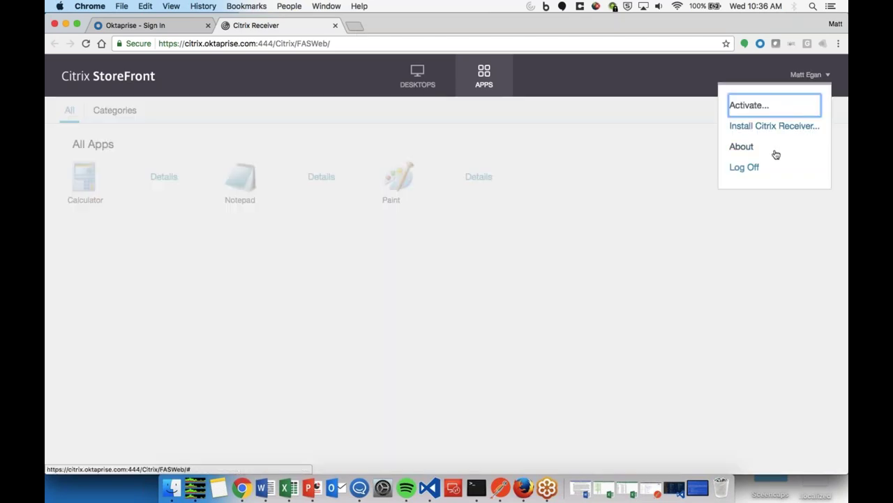
click(759, 169)
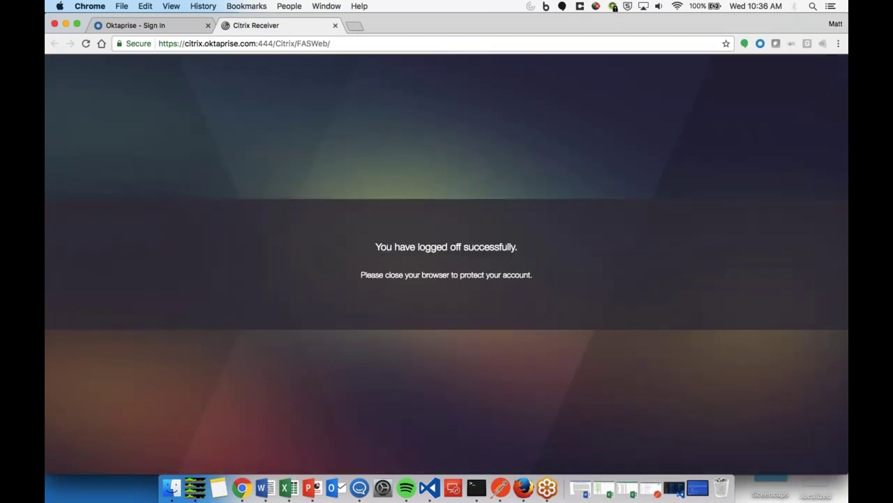
drag(257, 43, 570, 42)
key(BackSpace)
key(Return)
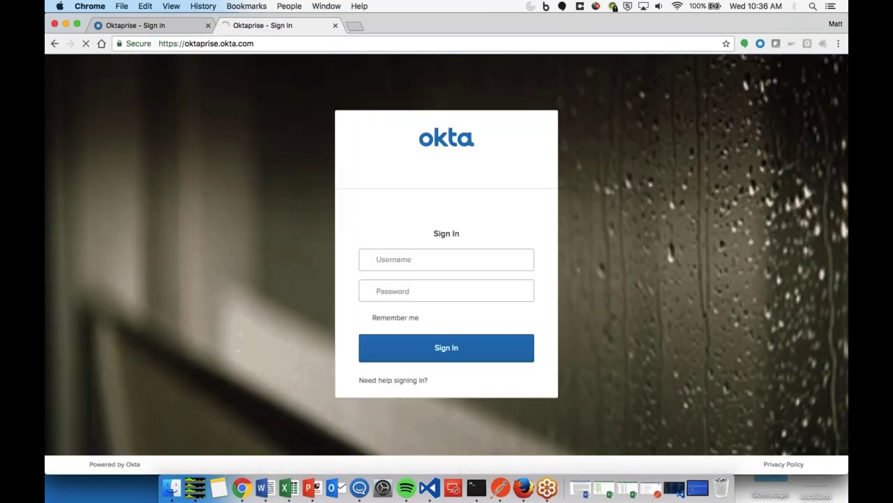
- Replace the second tab with a new one loading citrix.oktaprise.com's NetScaler Gateway log-on page
click(333, 45)
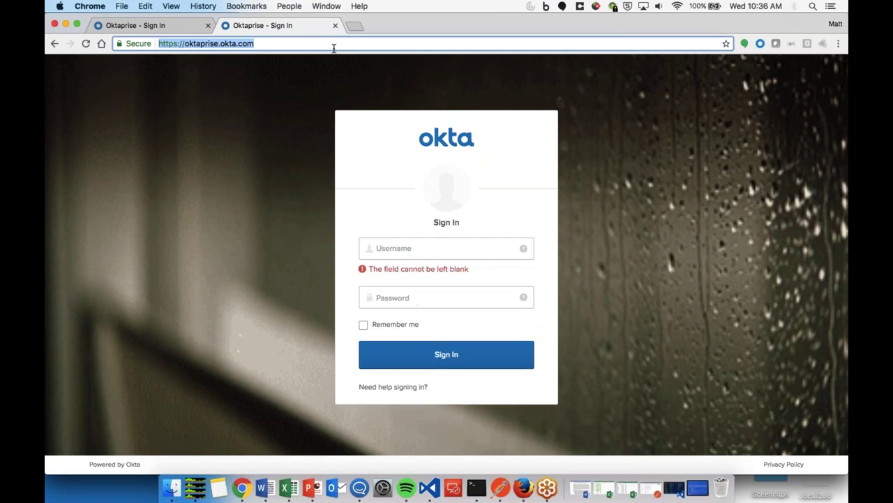
click(336, 26)
key(super+t)
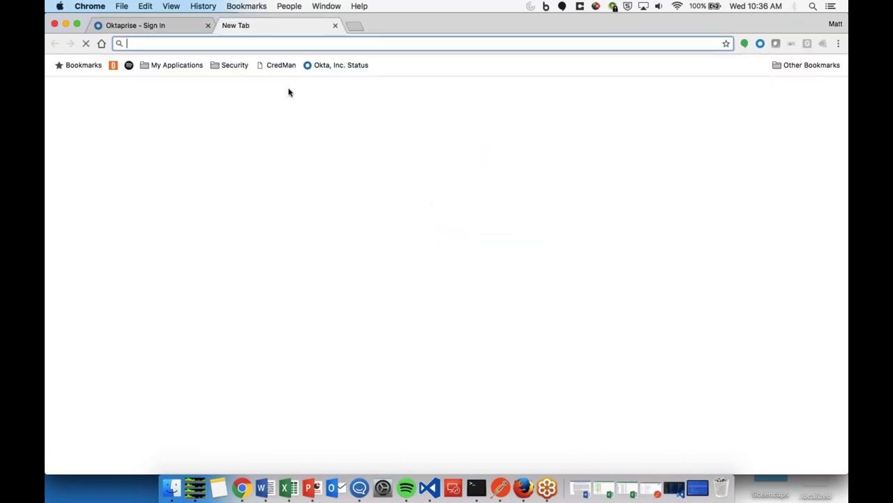
text(c)
key(Right)
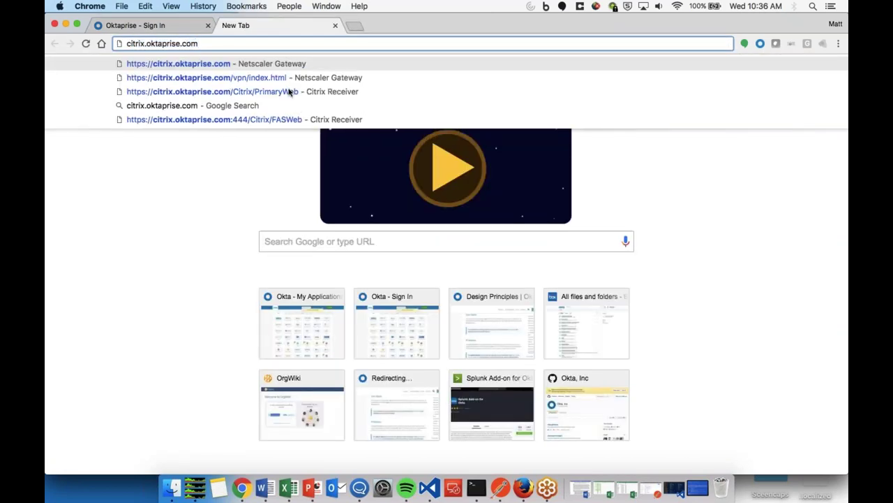
key(Return)
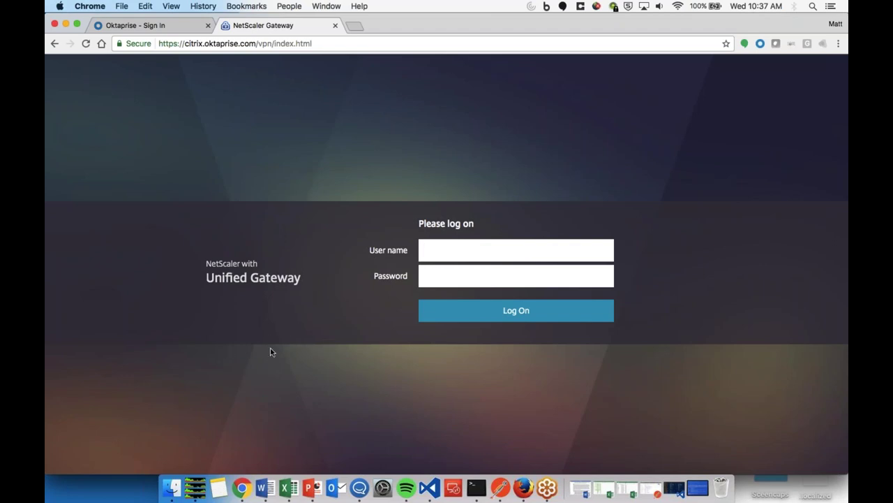
- Open Okta's Forgot password page and load its address in a new third tab
click(175, 27)
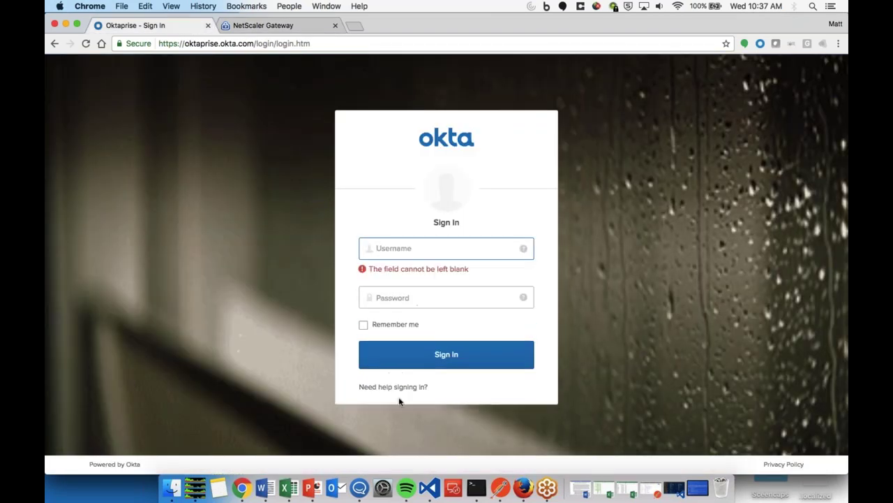
click(395, 387)
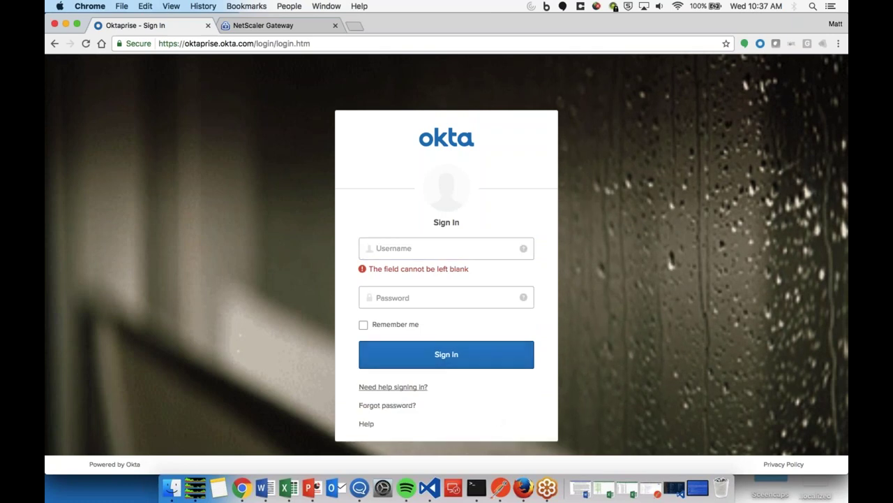
click(403, 410)
click(450, 43)
key(super+c)
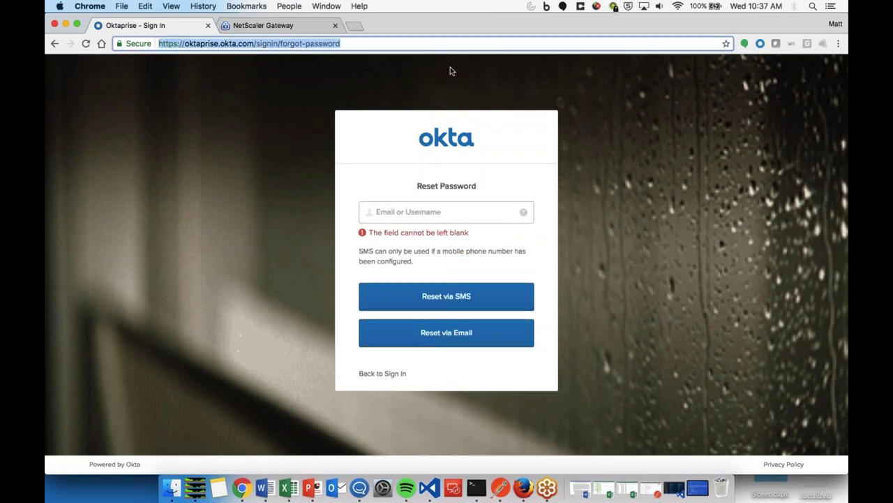
click(263, 26)
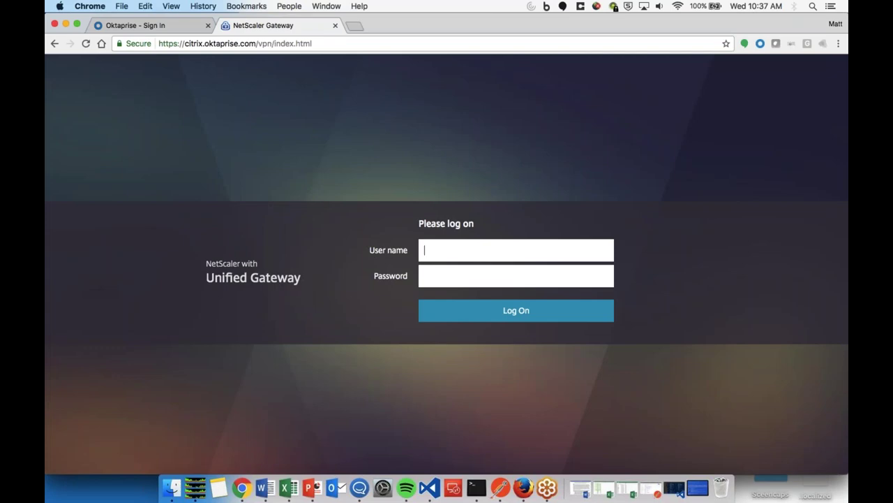
click(356, 32)
key(super+v)
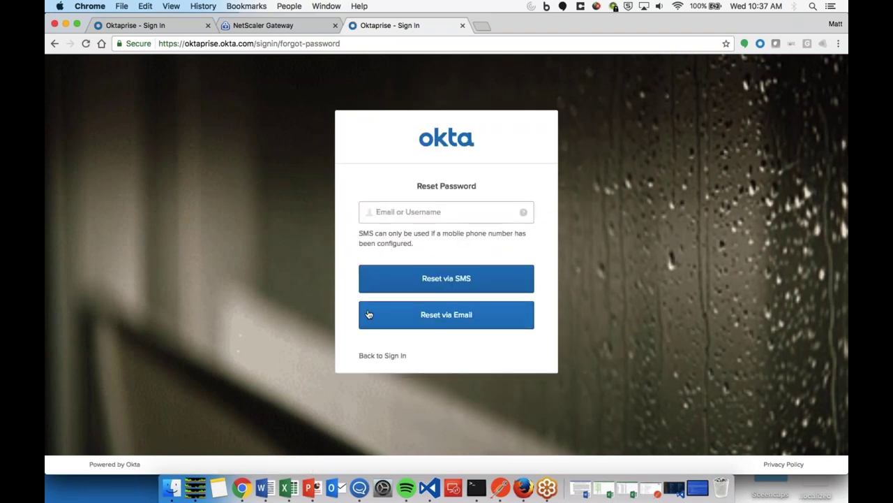
- Enter the demo user's username and request a password reset code by SMS
click(426, 209)
text(m)
key(BackSpace)
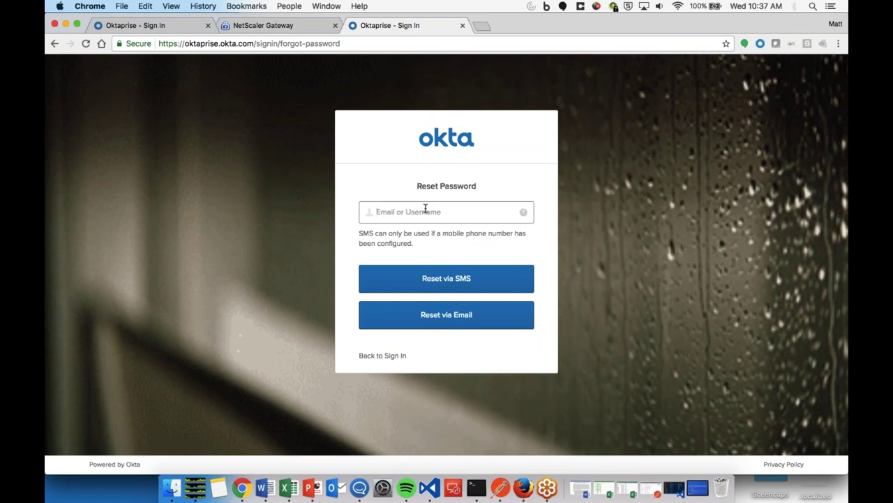
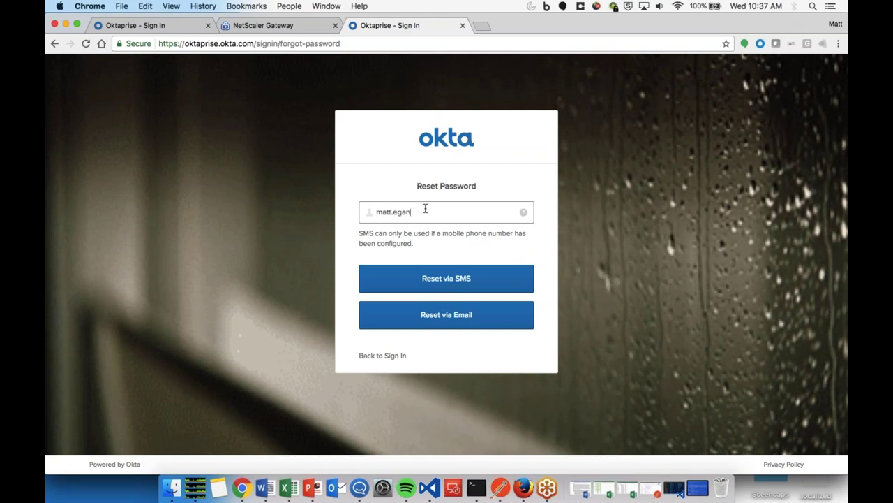
click(441, 279)
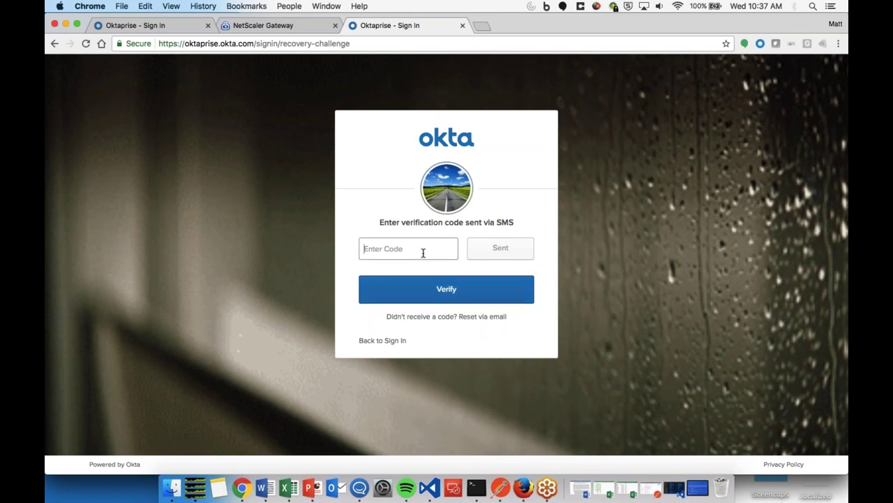
- Submit the SMS verification code and answer the security question
key(Return)
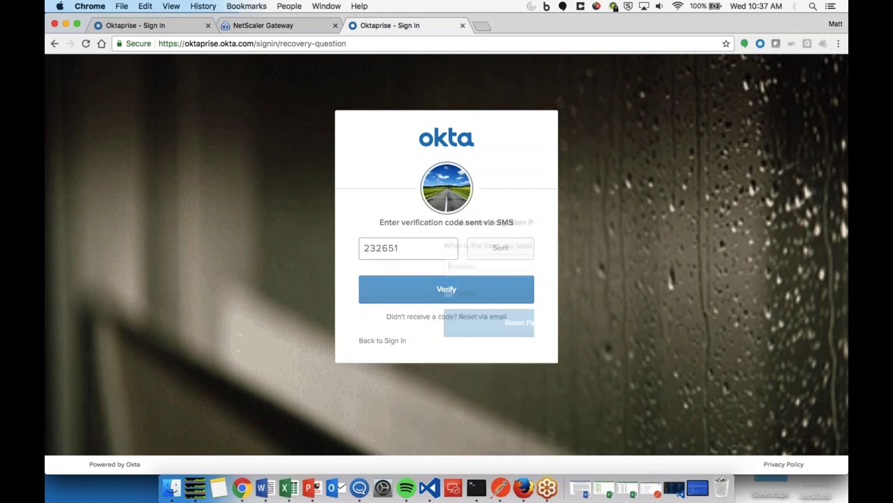
click(419, 263)
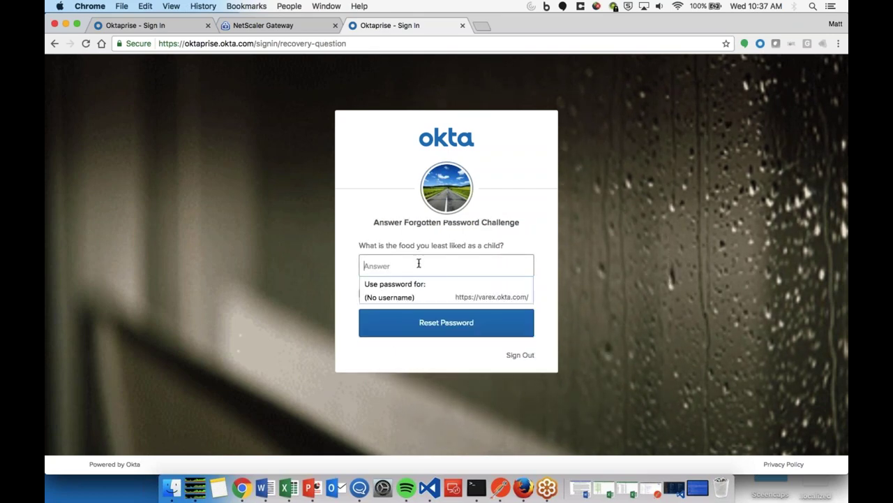
text(•••••••••••••)
key(Return)
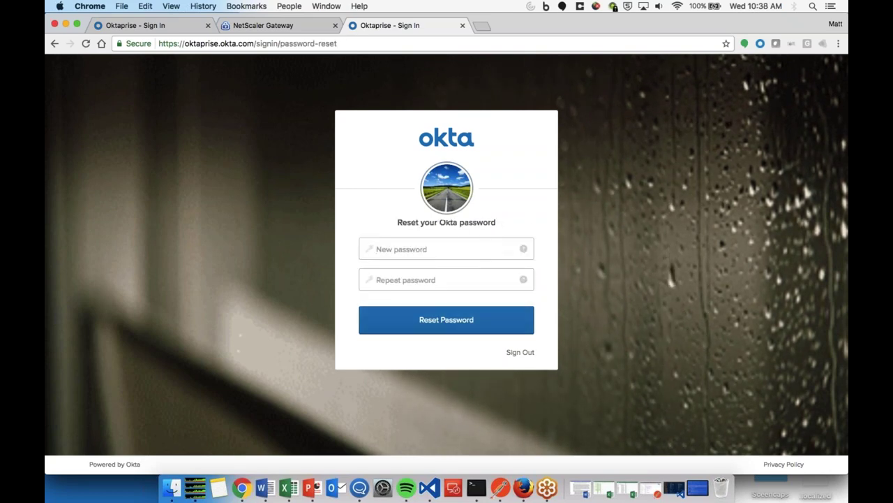
- Set and confirm a new password, save it, and decline the browser's password update offer
text(•)
key(BackSpace)
text(•••••)
key(BackSpace)
key(BackSpace)
key(BackSpace)
key(BackSpace)
key(BackSpace)
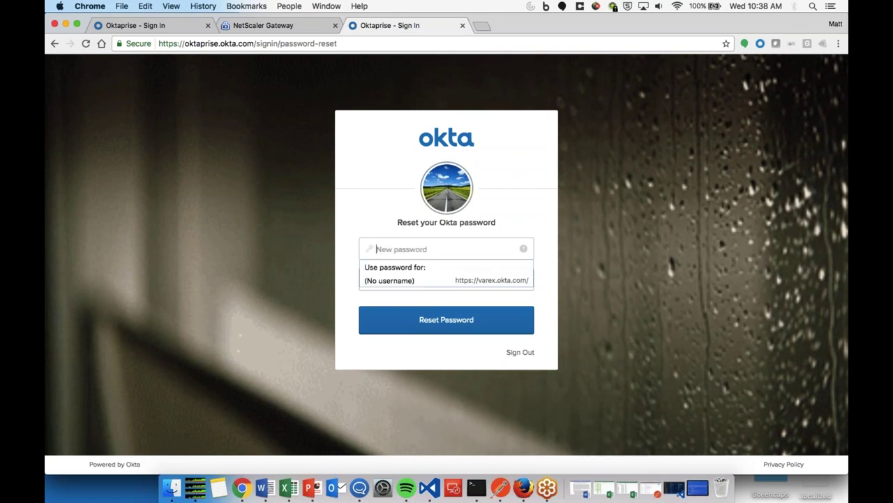
text(•••••••••)
key(Tab)
text(•••••••••)
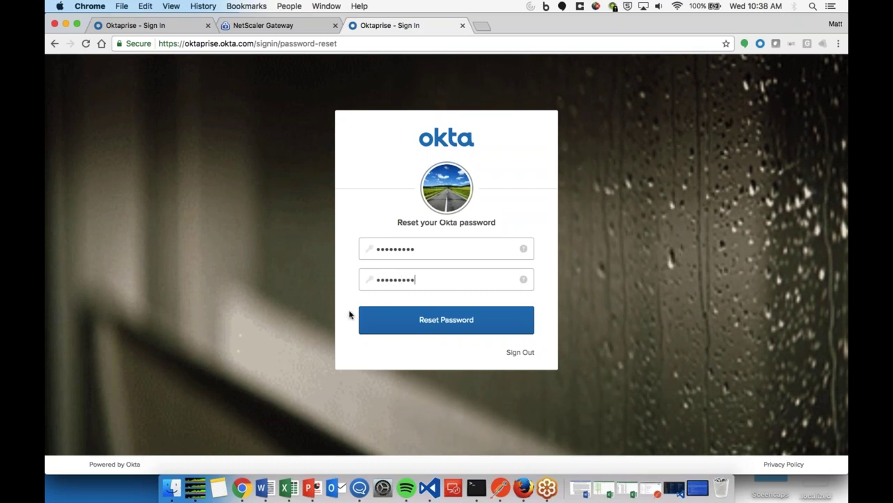
click(399, 329)
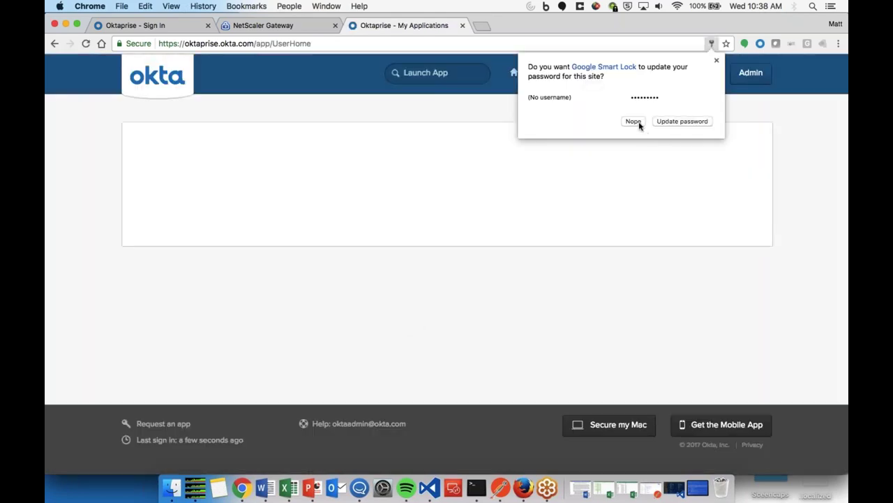
click(635, 120)
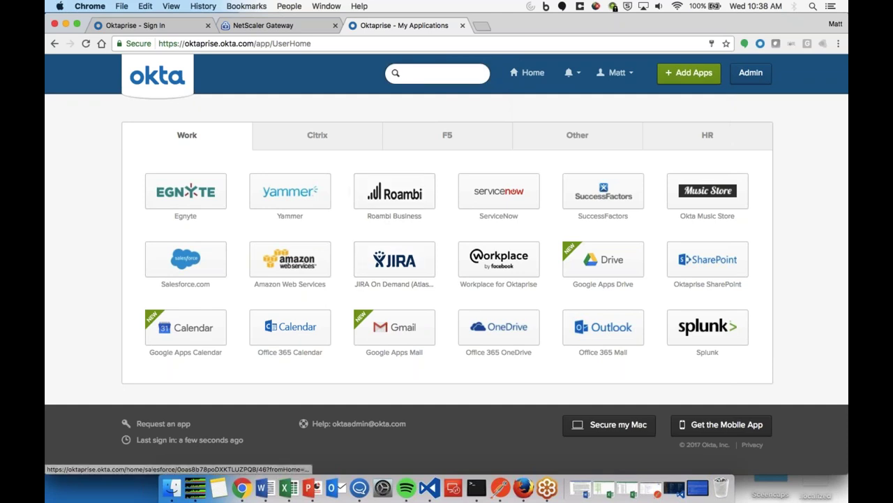
click(265, 43)
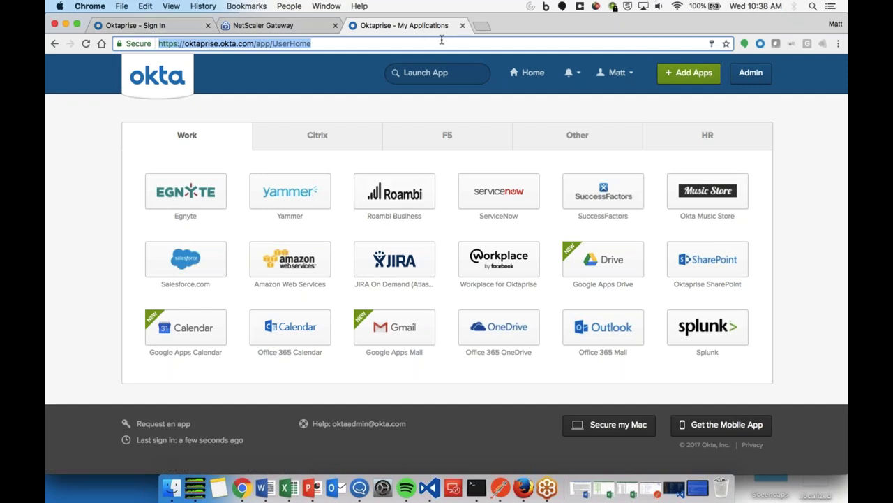
click(617, 73)
- Sign out, then make several sign-in attempts as the demo user with wrong passwords, each failing
click(614, 116)
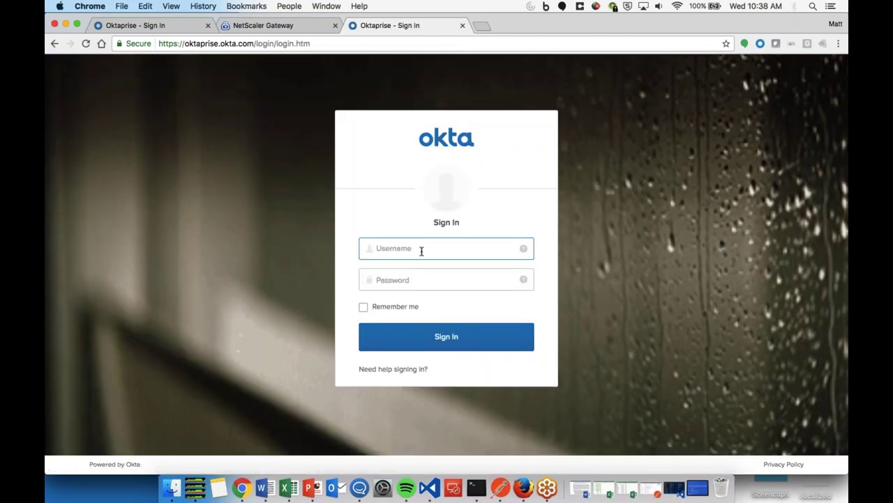
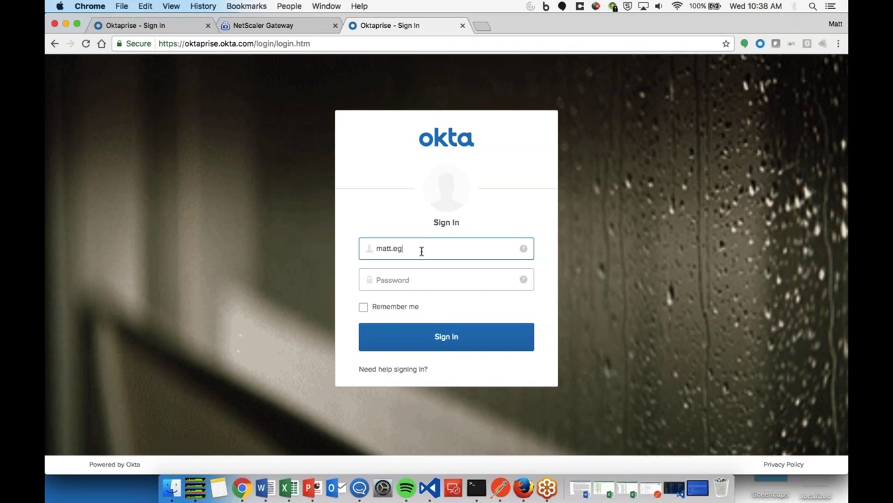
key(super+backslash)
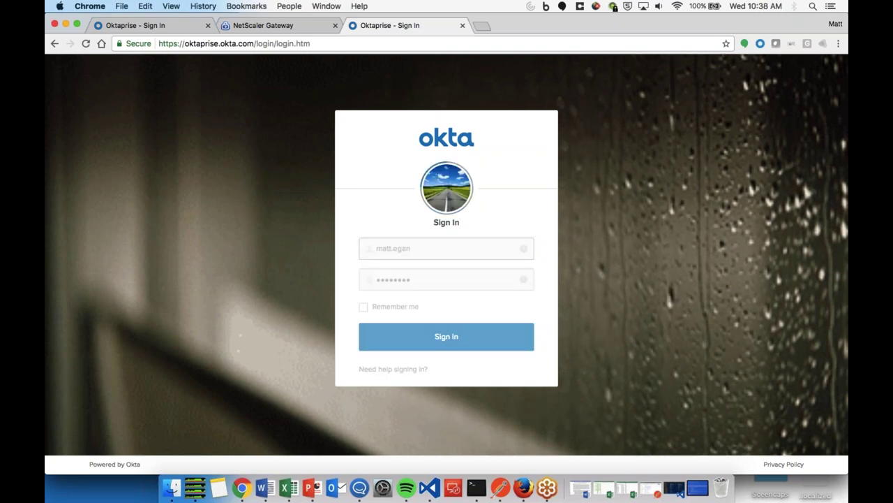
click(493, 377)
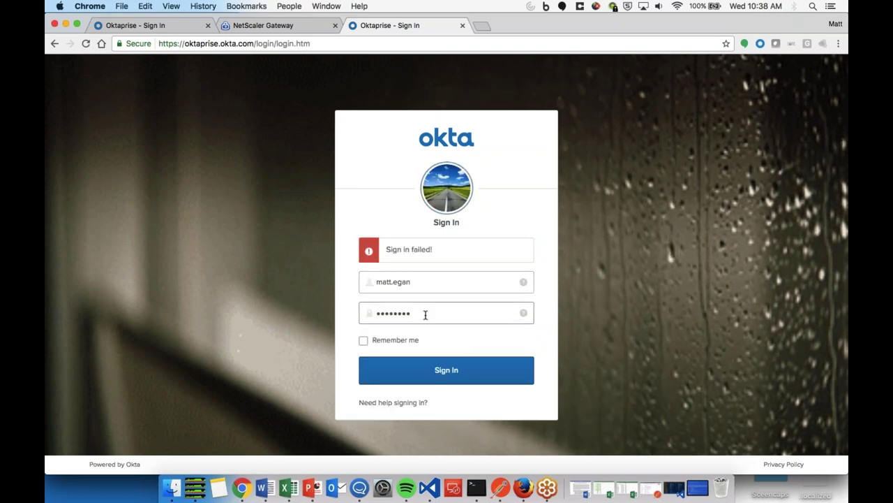
click(431, 312)
text(****)
click(445, 374)
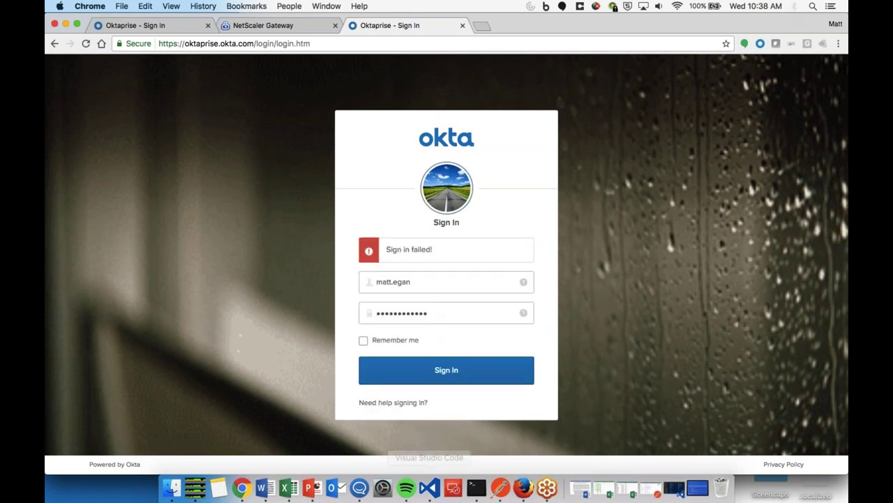
text(****)
click(456, 370)
- In the admin console, open Security > Policies to show the MFA Policy and its MFA rule
click(525, 489)
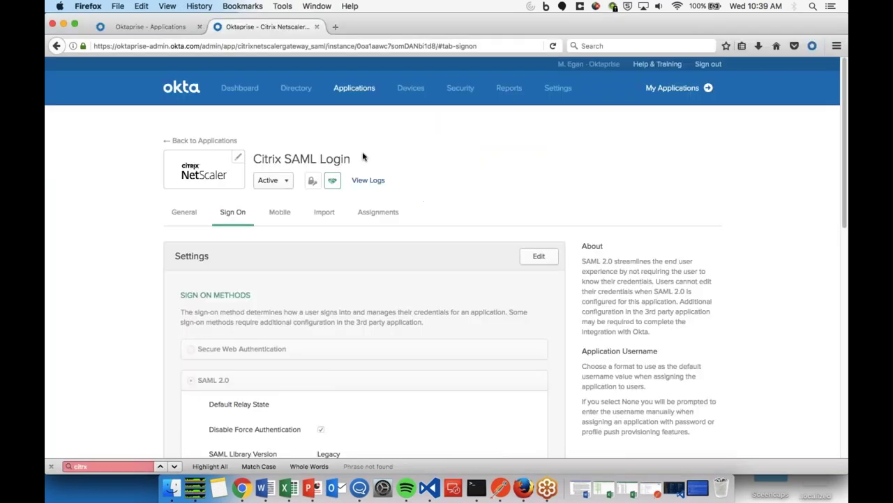
mouse_move(460, 89)
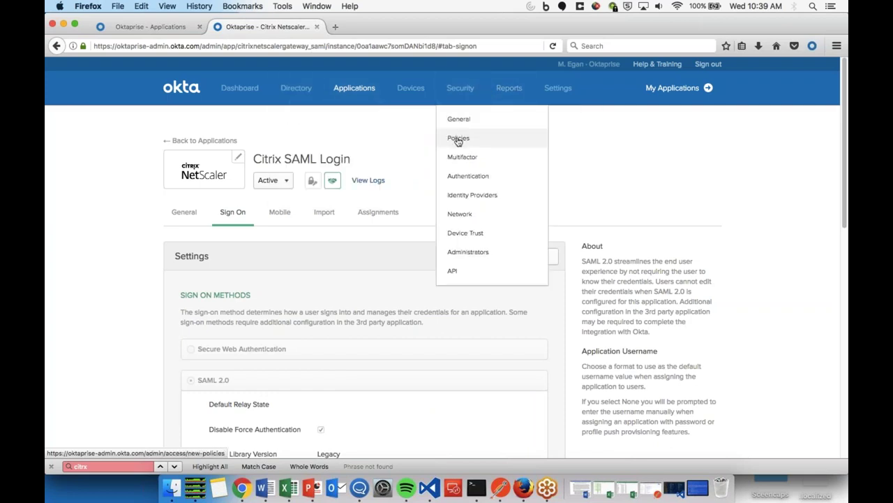
click(457, 137)
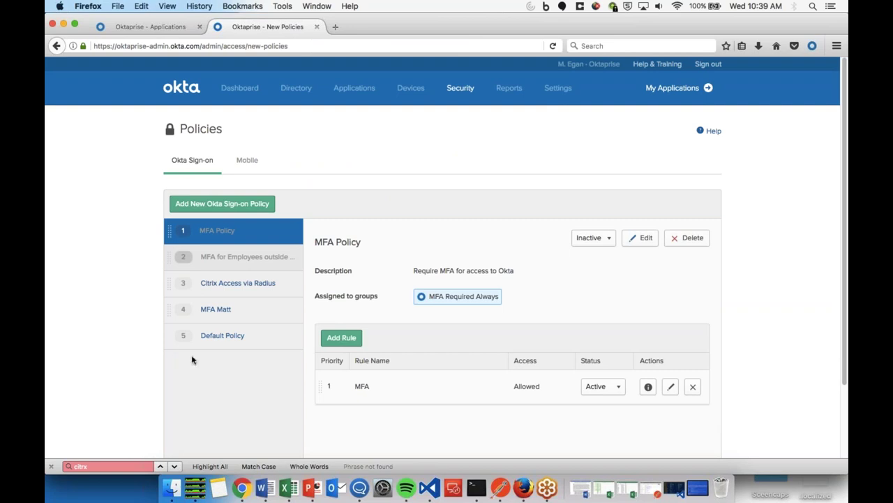
mouse_move(290, 100)
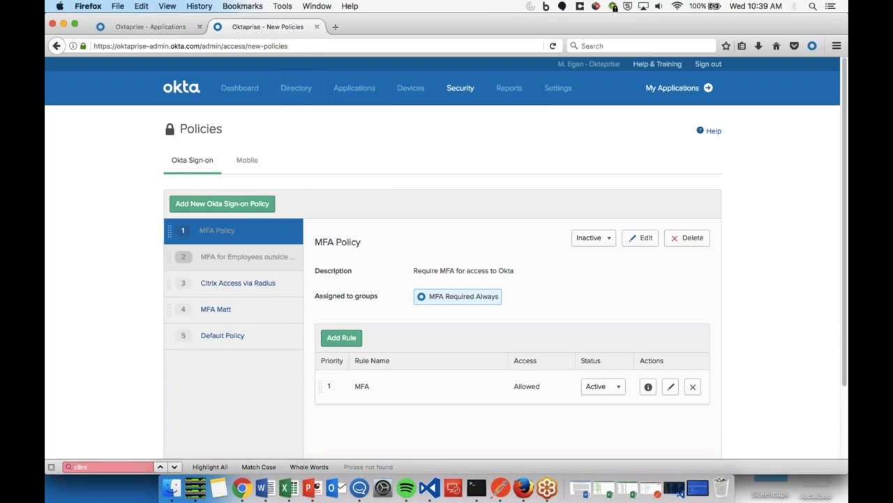
click(51, 466)
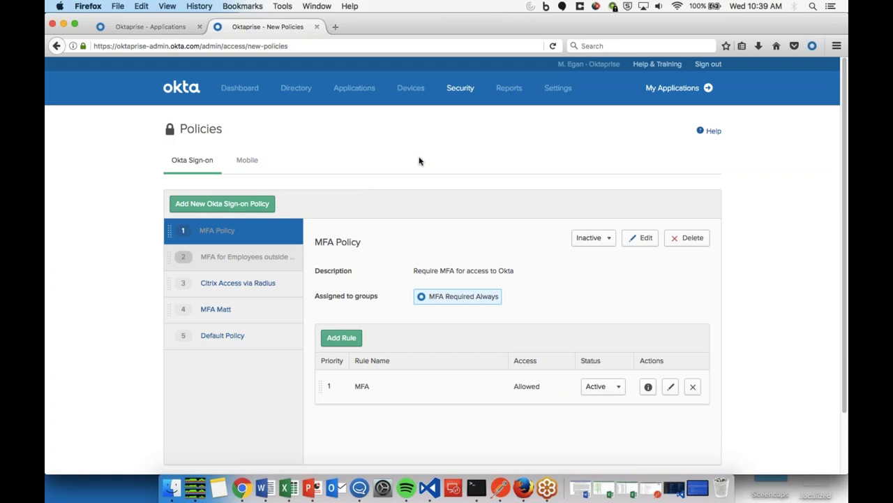
mouse_move(358, 90)
- Minimize the admin browser and retry sign-in with the wrong password, failing again
click(63, 26)
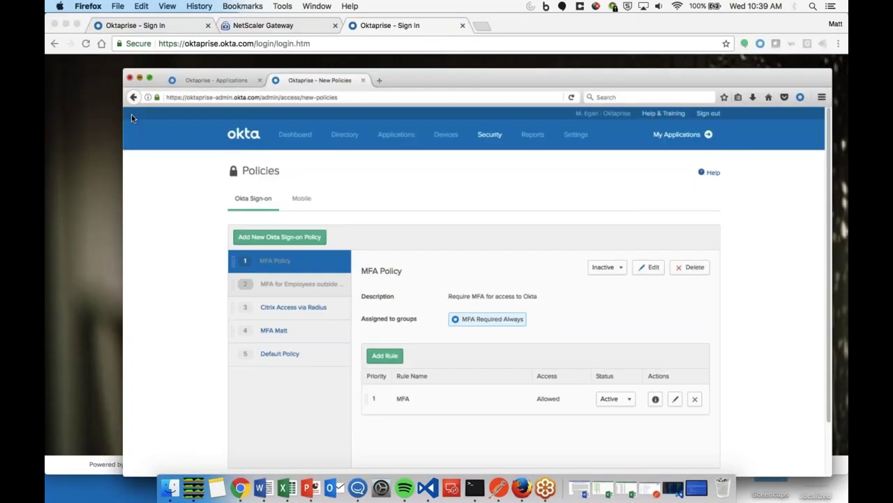
click(451, 379)
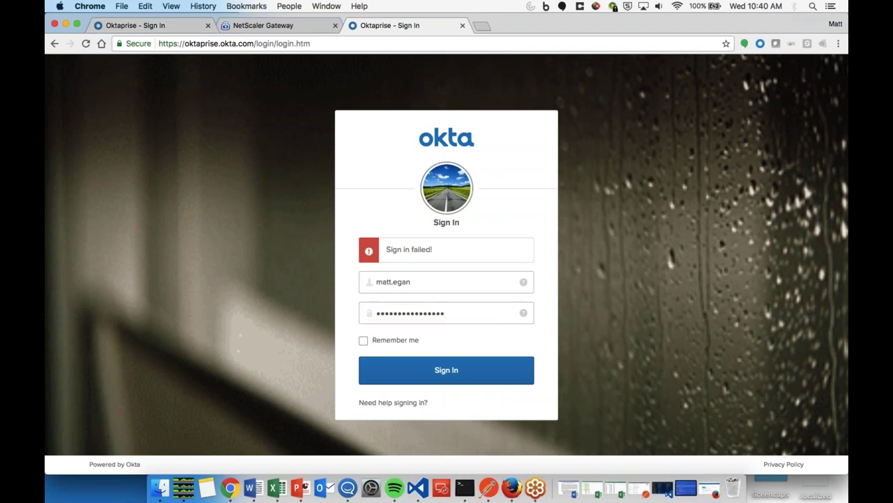
- Resubmit the sign-in repeatedly with the same wrong password, each attempt failing
click(447, 370)
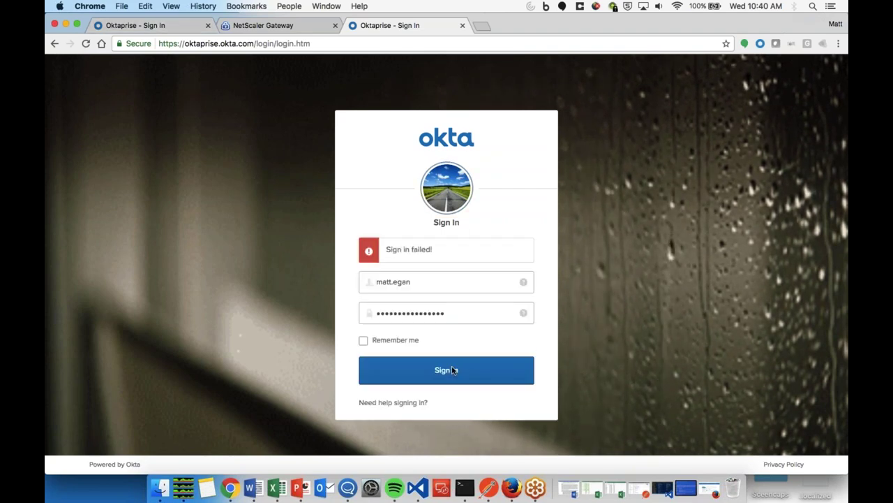
click(453, 370)
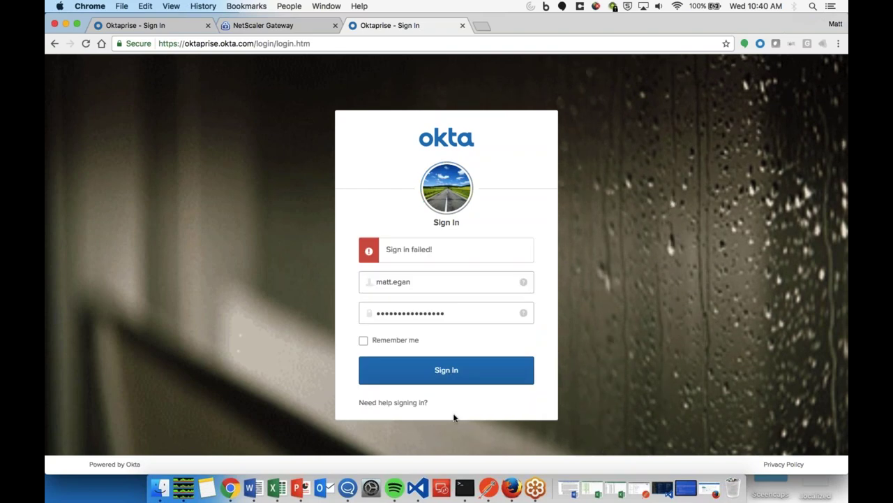
key(Return)
key(Return)
click(443, 376)
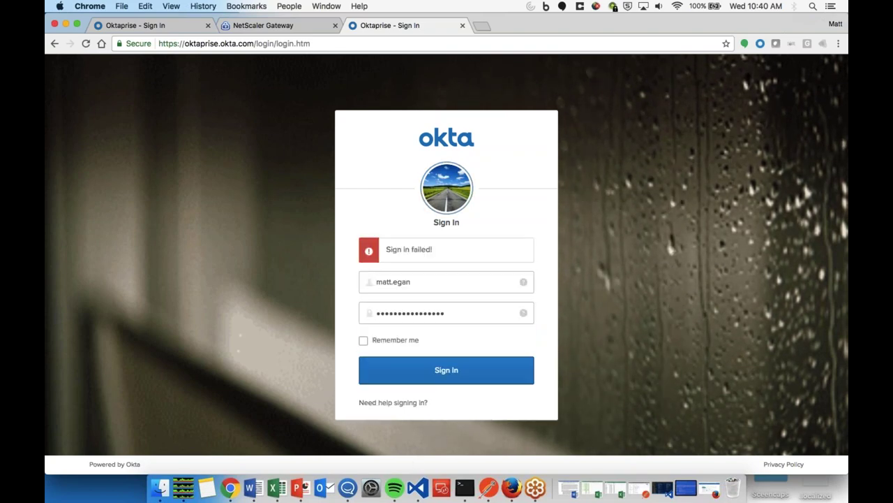
click(447, 373)
click(434, 372)
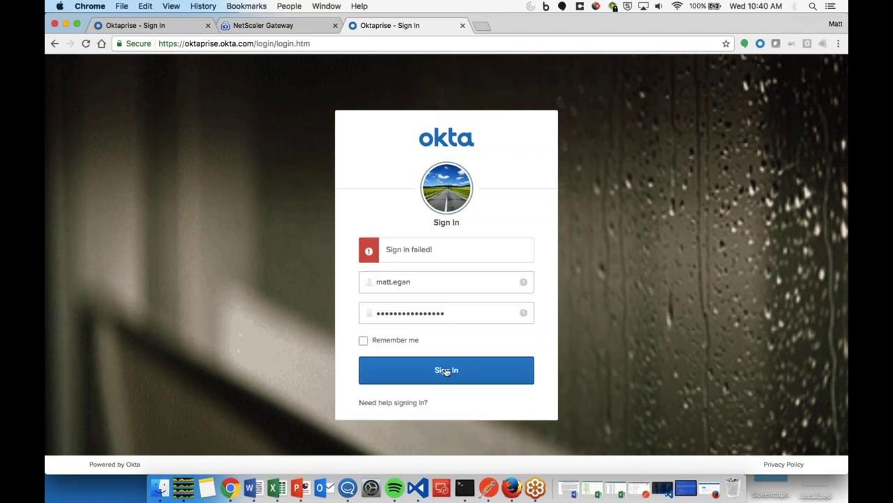
click(446, 371)
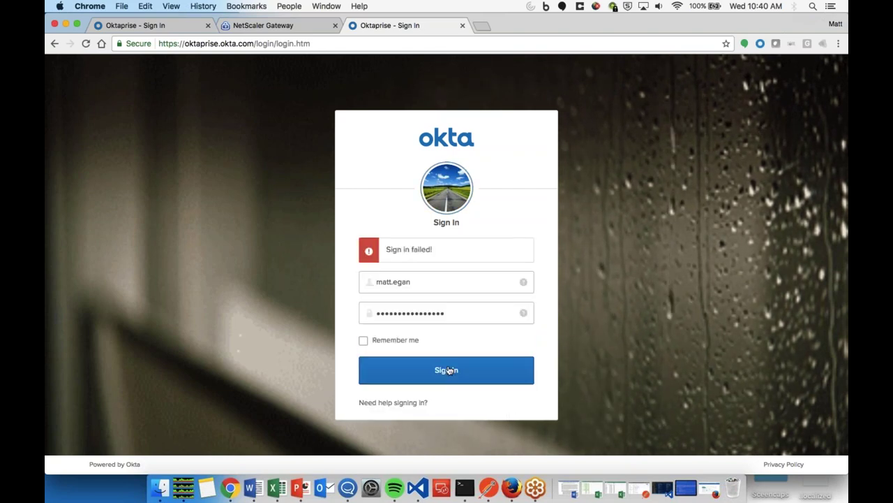
click(436, 377)
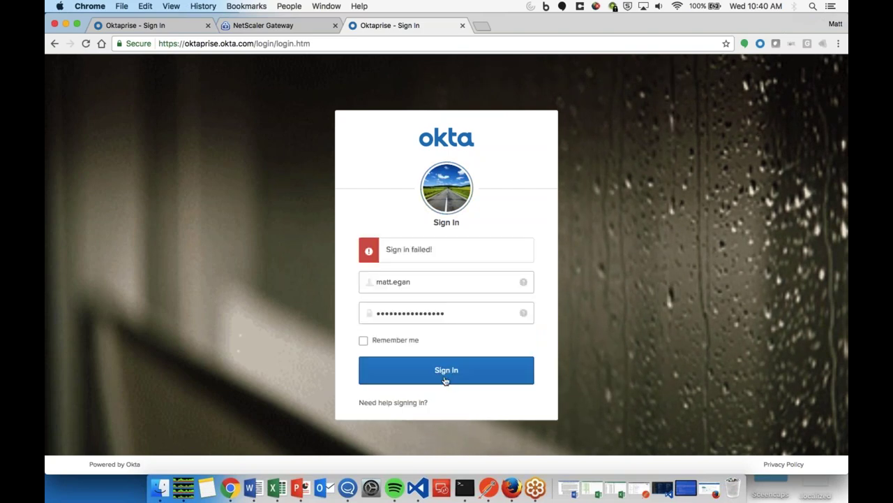
click(447, 379)
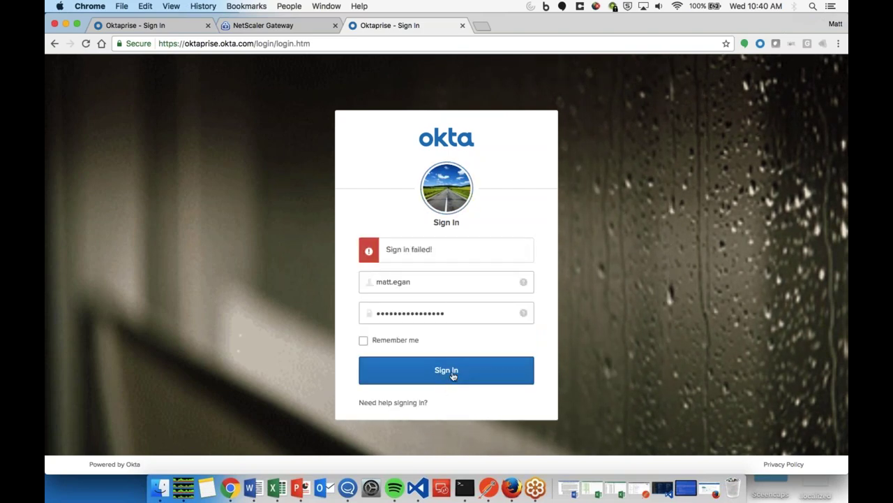
click(452, 373)
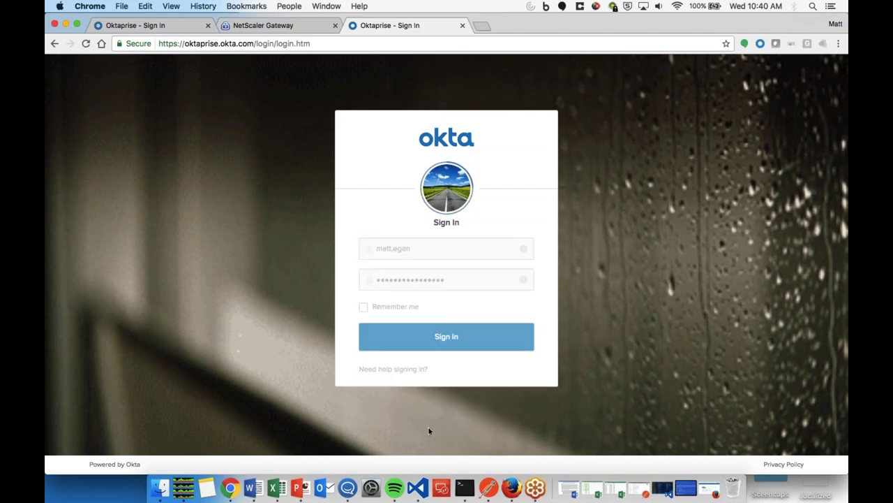
click(450, 376)
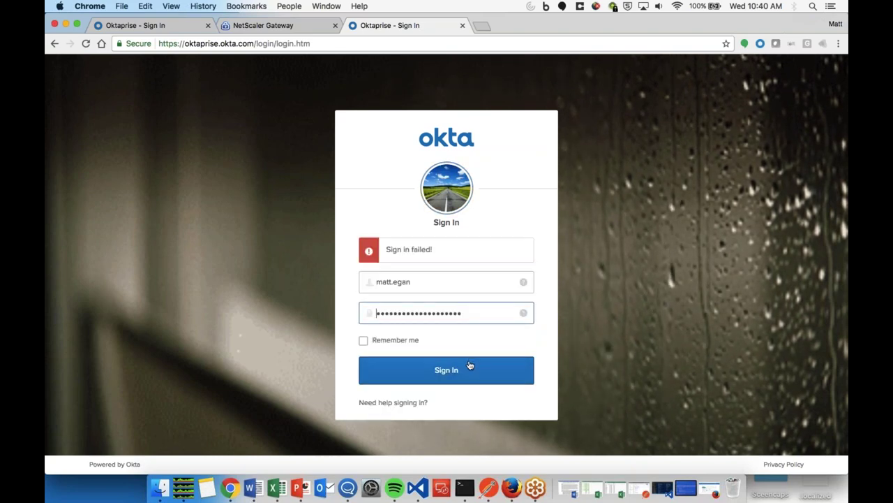
click(470, 365)
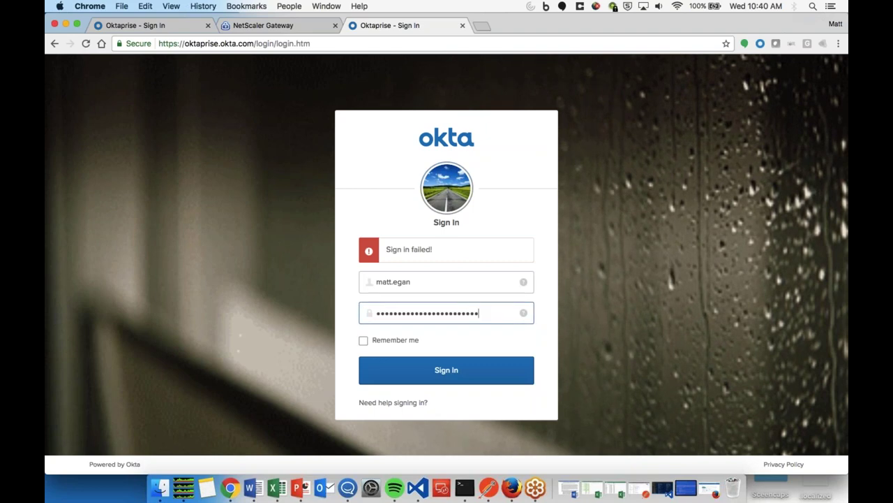
- Overwrite the password with new wrong values twice and resubmit, still failing
key(super+a)
text(••••••••••••)
click(453, 373)
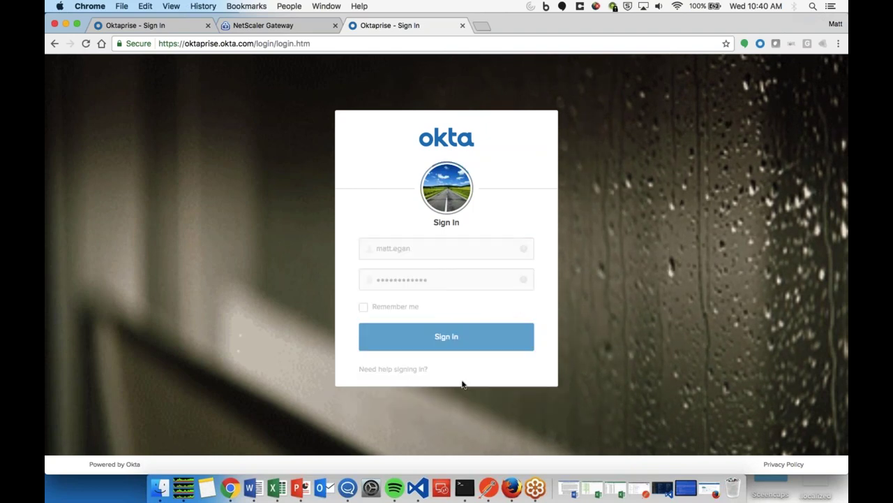
key(super+a)
text(••••••••••••)
click(451, 371)
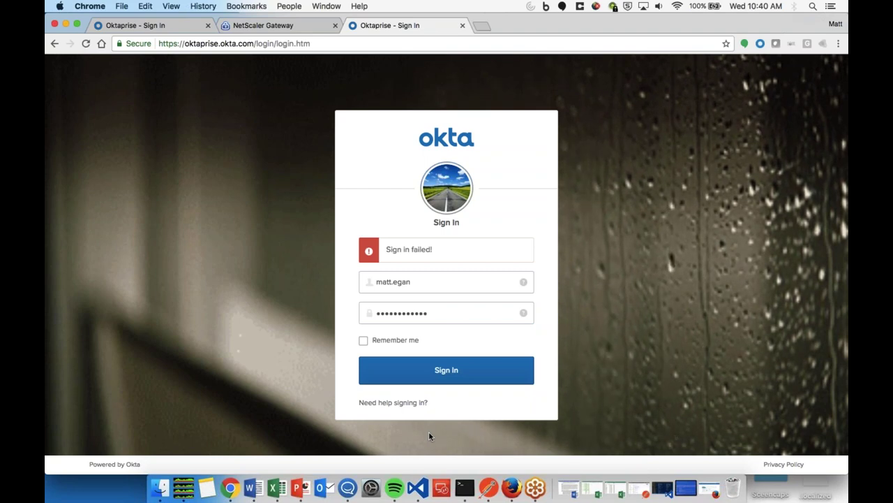
- Retry sign-in again, then lengthen the wrong password and resubmit
click(465, 372)
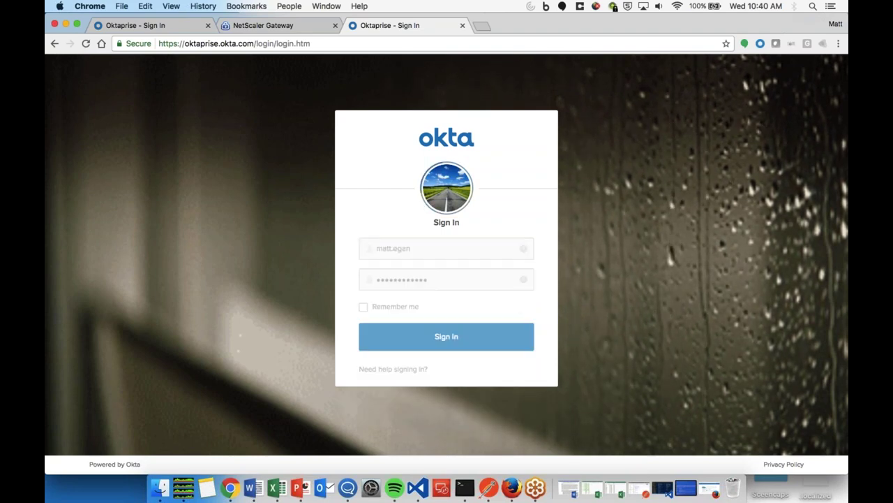
click(458, 370)
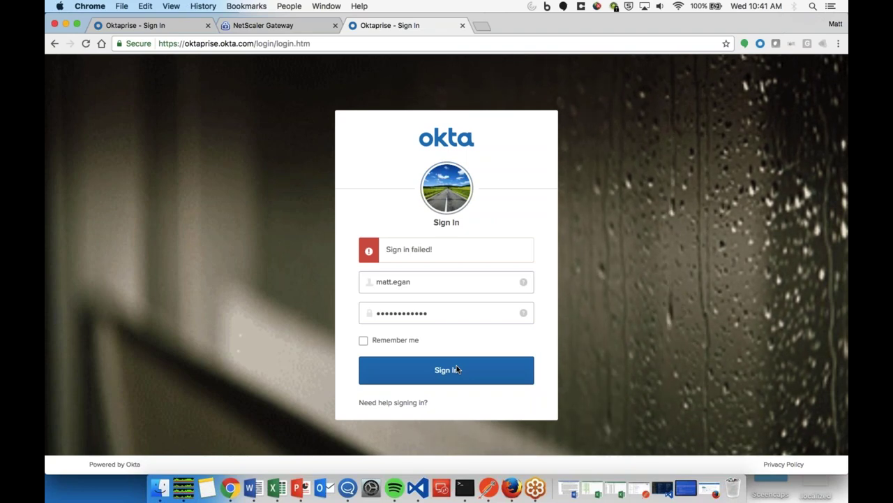
click(447, 313)
text(••••)
click(434, 372)
click(487, 313)
- Submit the longer wrong password so sign-in fails again, then check the admin console
text(••••)
key(Return)
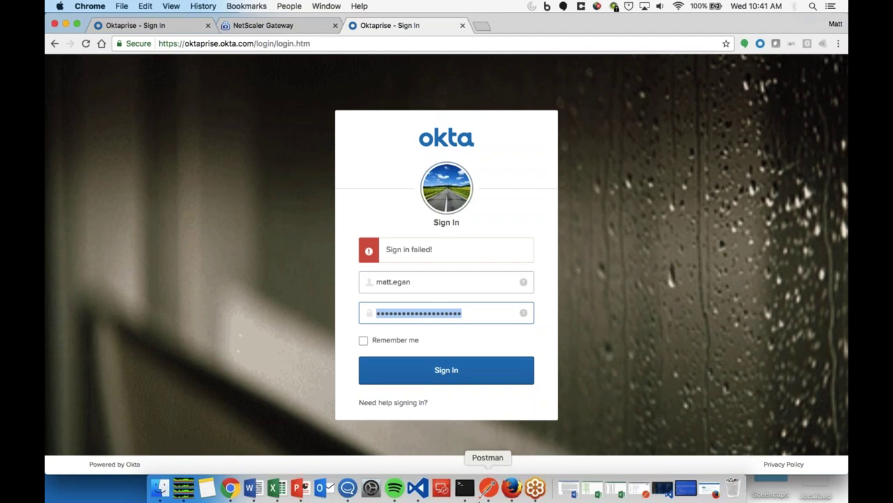
click(511, 488)
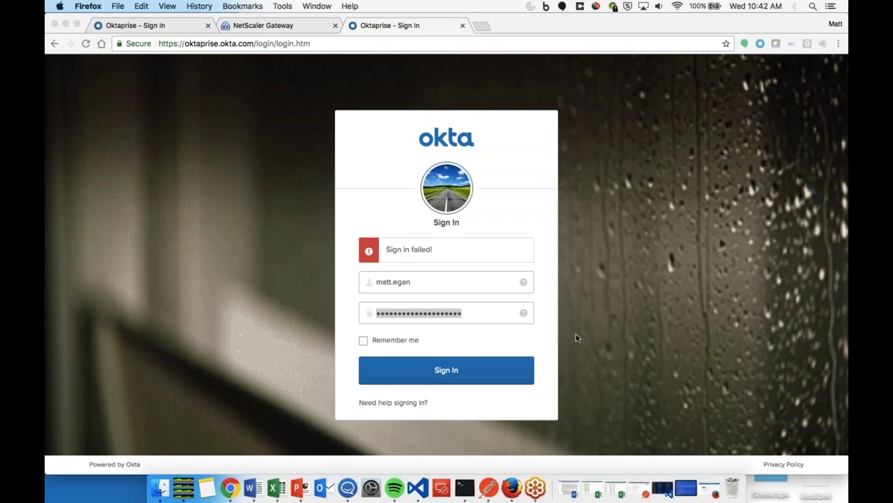
- Return to the failed sign-in page, select the password, and switch to the PowerPoint presentation
click(455, 372)
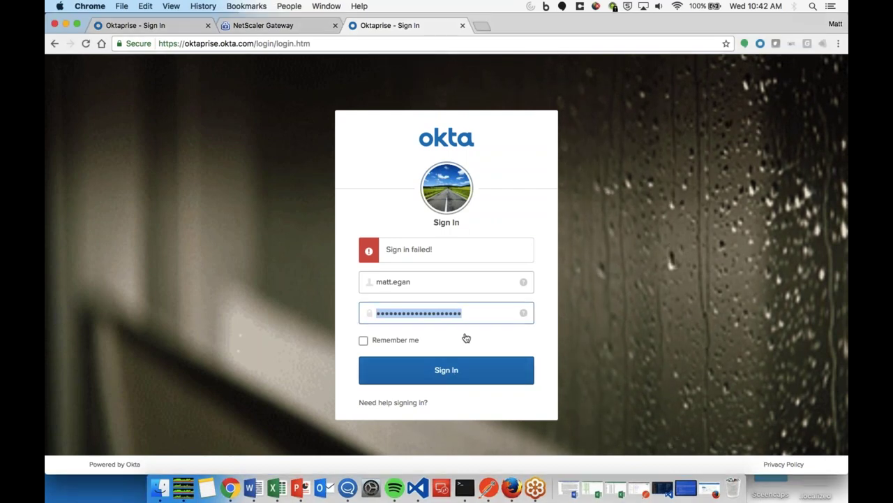
click(479, 314)
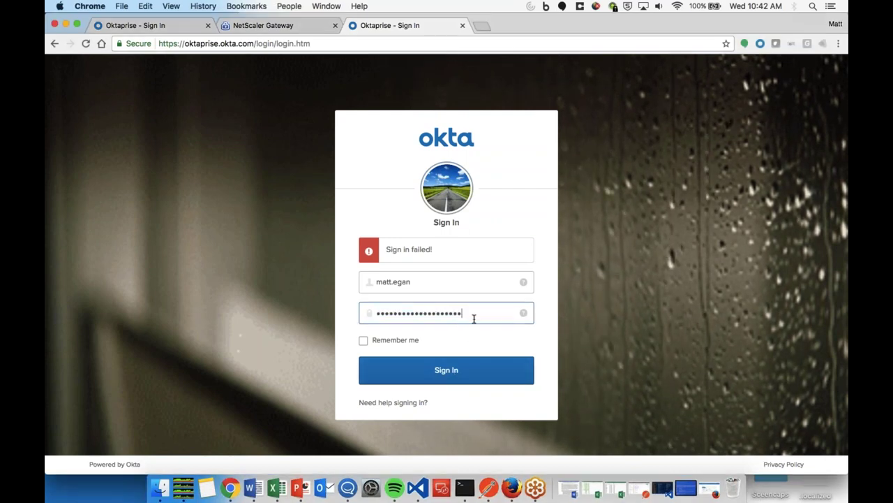
key(super+a)
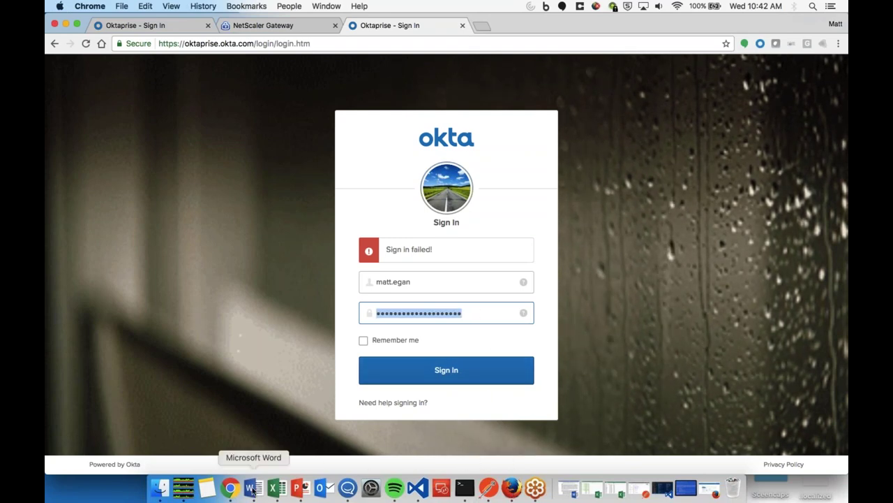
click(297, 488)
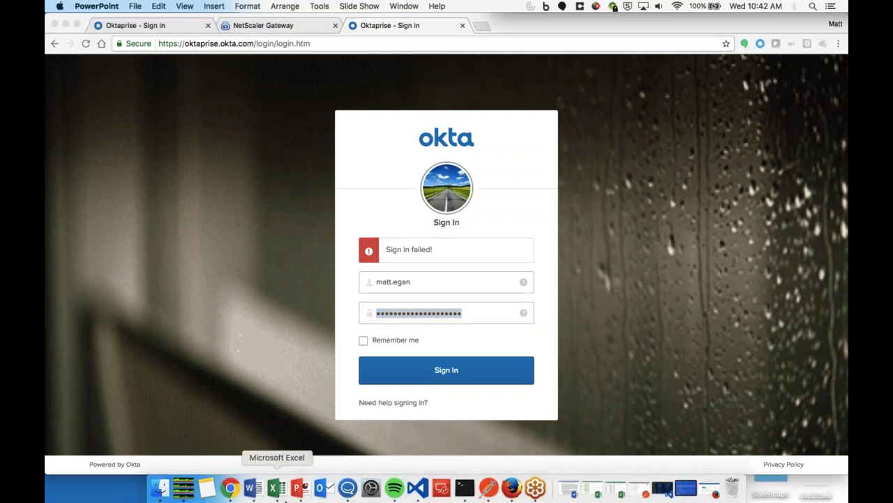